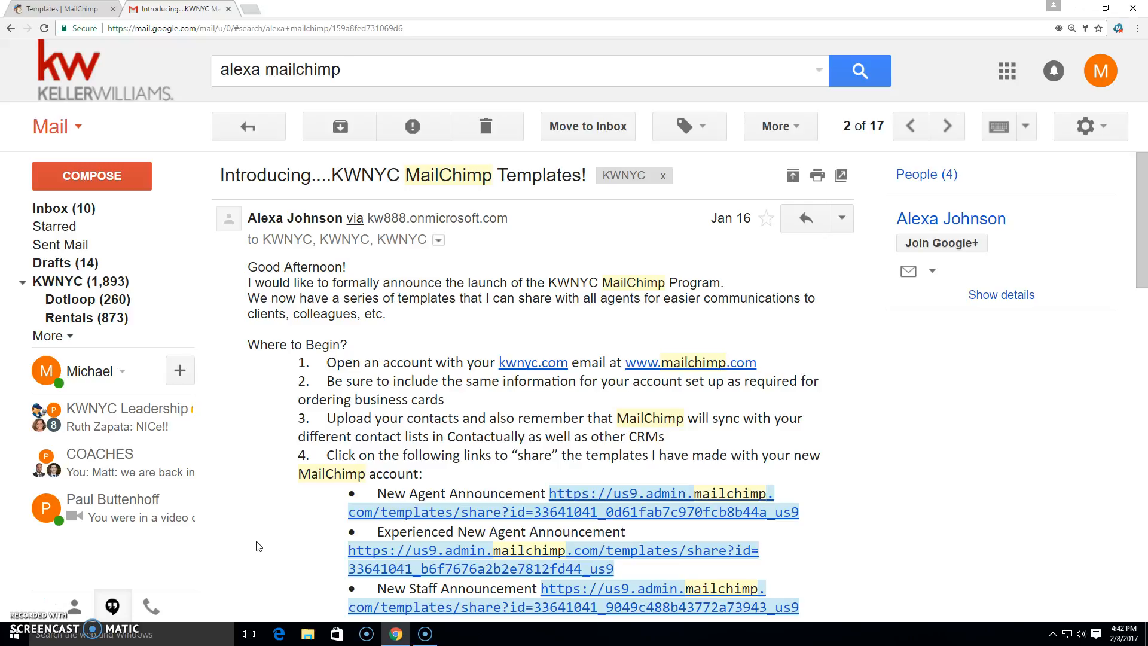
# Open the New Agent Announcement template share link from the KWNYC MailChimp announcement email.
pyautogui.moveTo(1143, 284); pyautogui.dragTo(1140, 330)
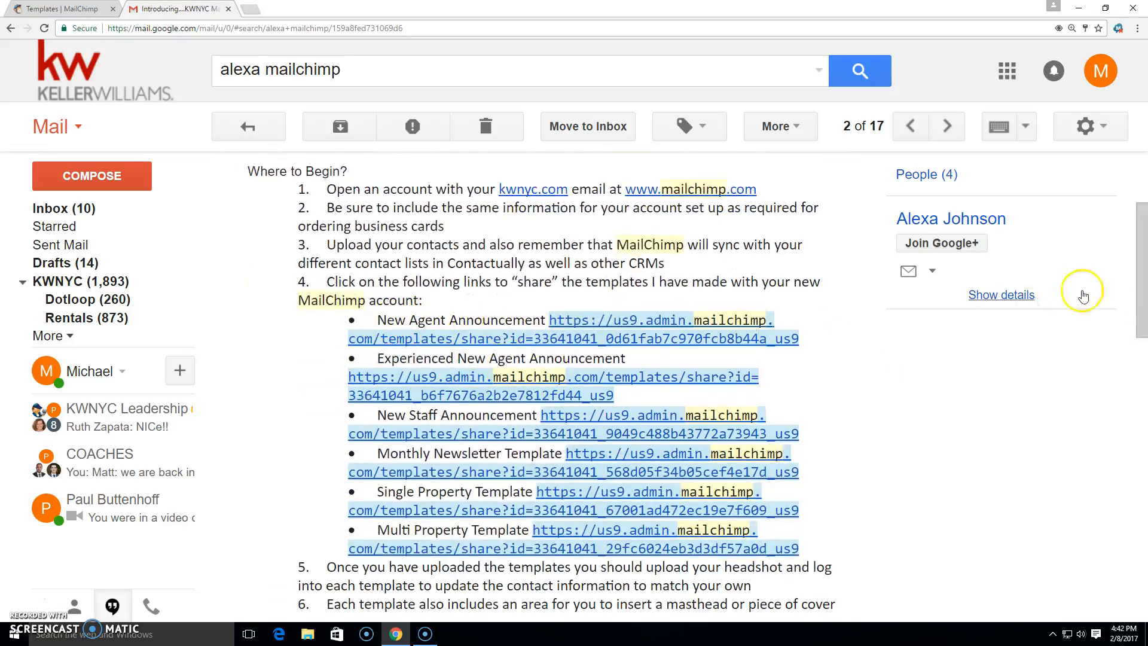
pyautogui.scroll(3, 1142, 261)
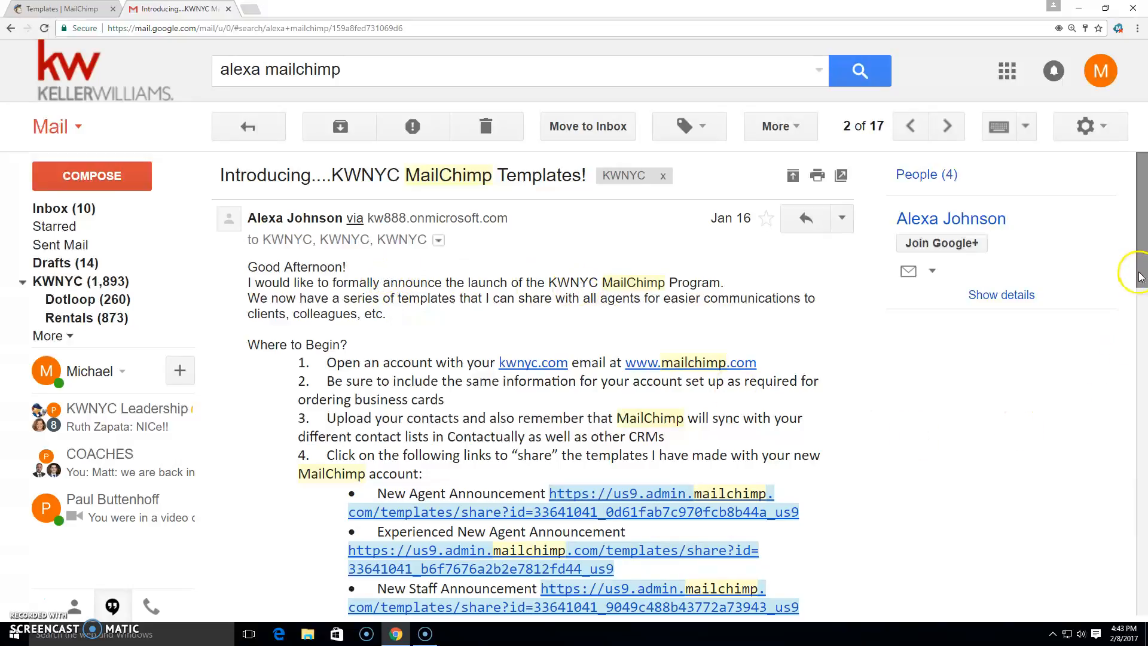
pyautogui.moveTo(1142, 274); pyautogui.dragTo(1143, 350)
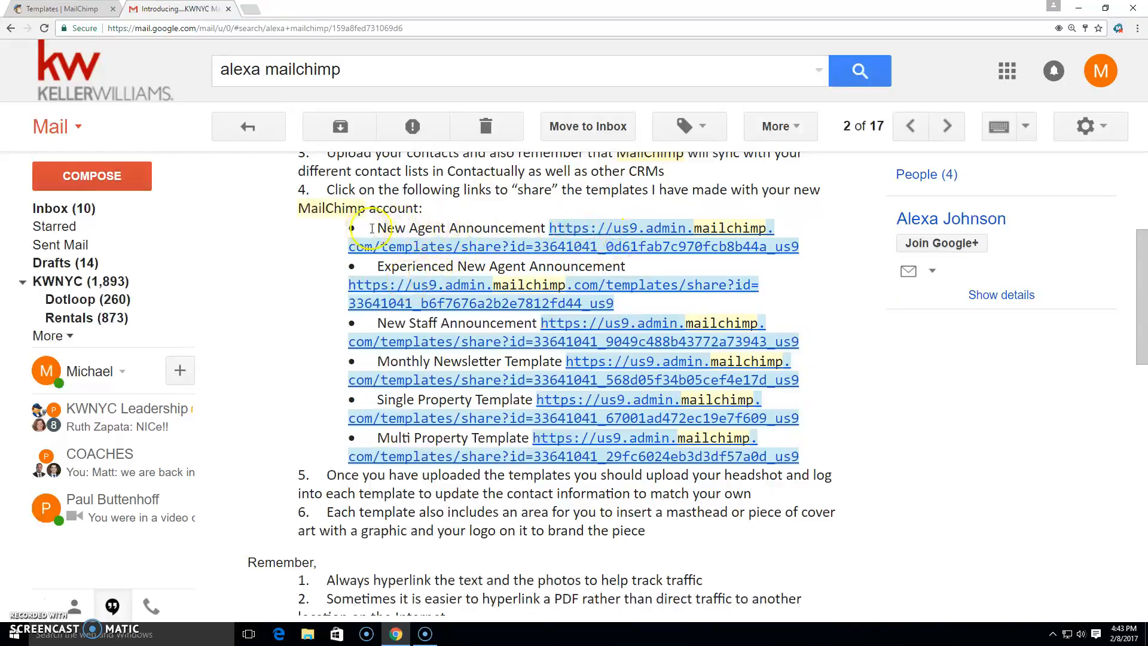
pyautogui.click(595, 247)
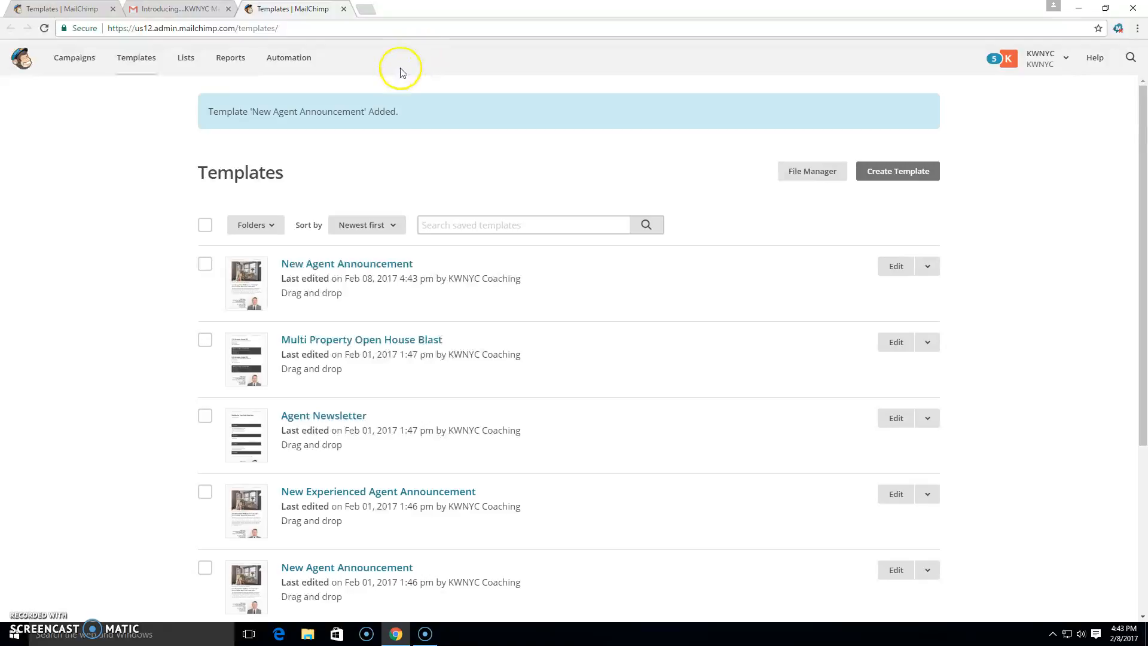
# Examine the template's image, introduction text and agent contact blocks in the editor.
pyautogui.moveTo(1143, 207); pyautogui.dragTo(1143, 286)
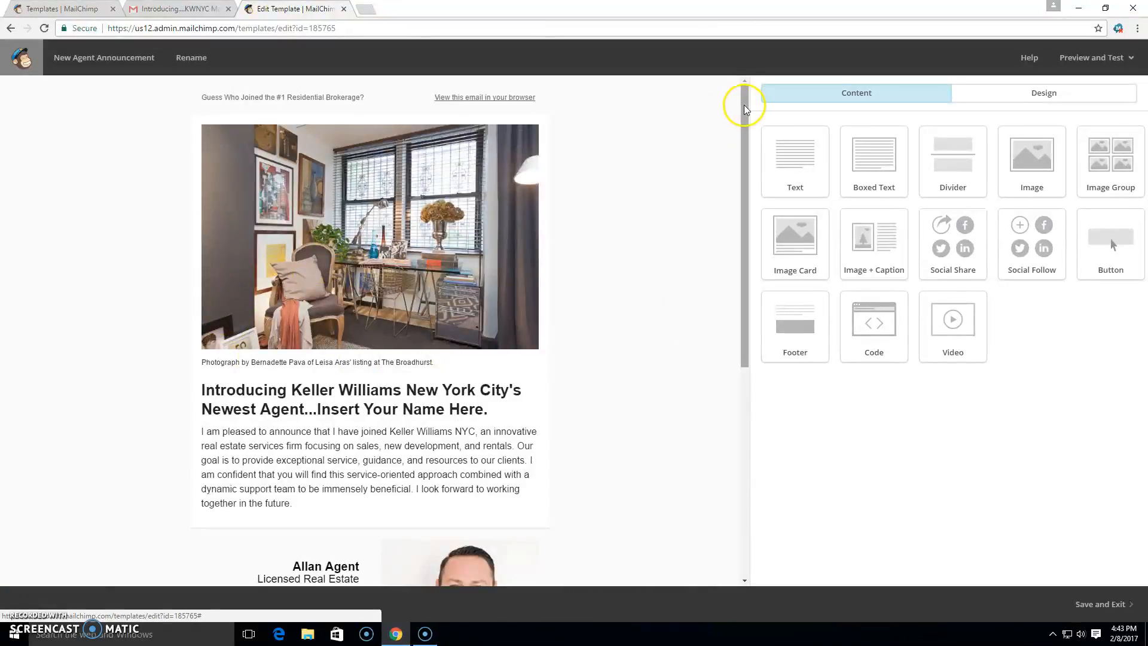
pyautogui.moveTo(752, 221); pyautogui.dragTo(738, 293)
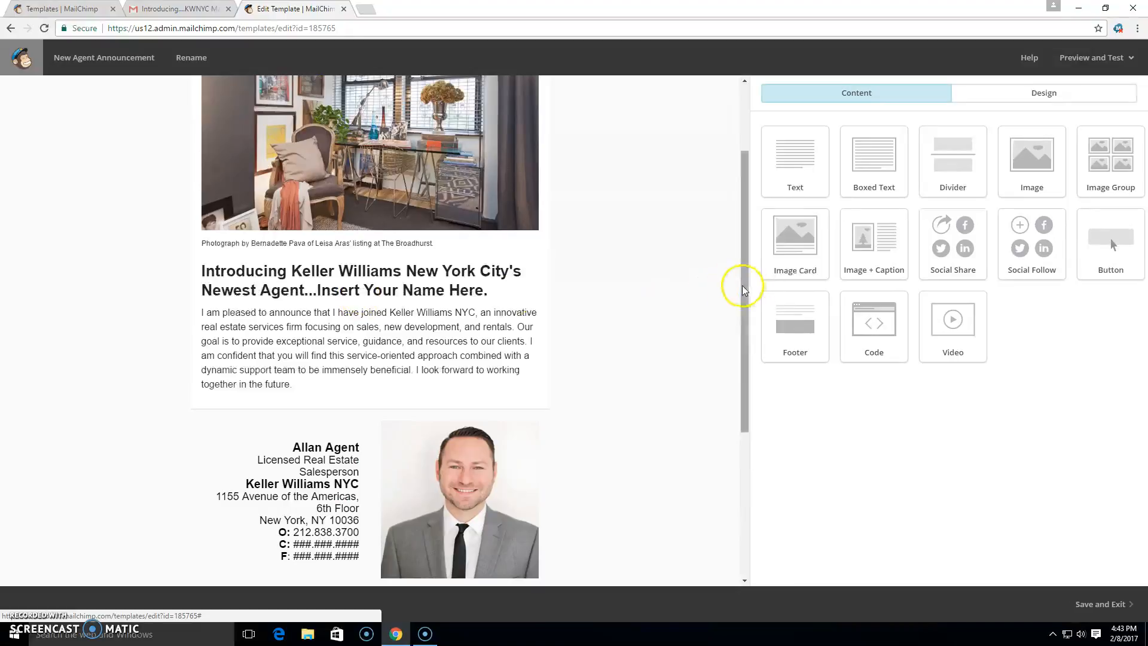
pyautogui.scroll(2, 743, 290)
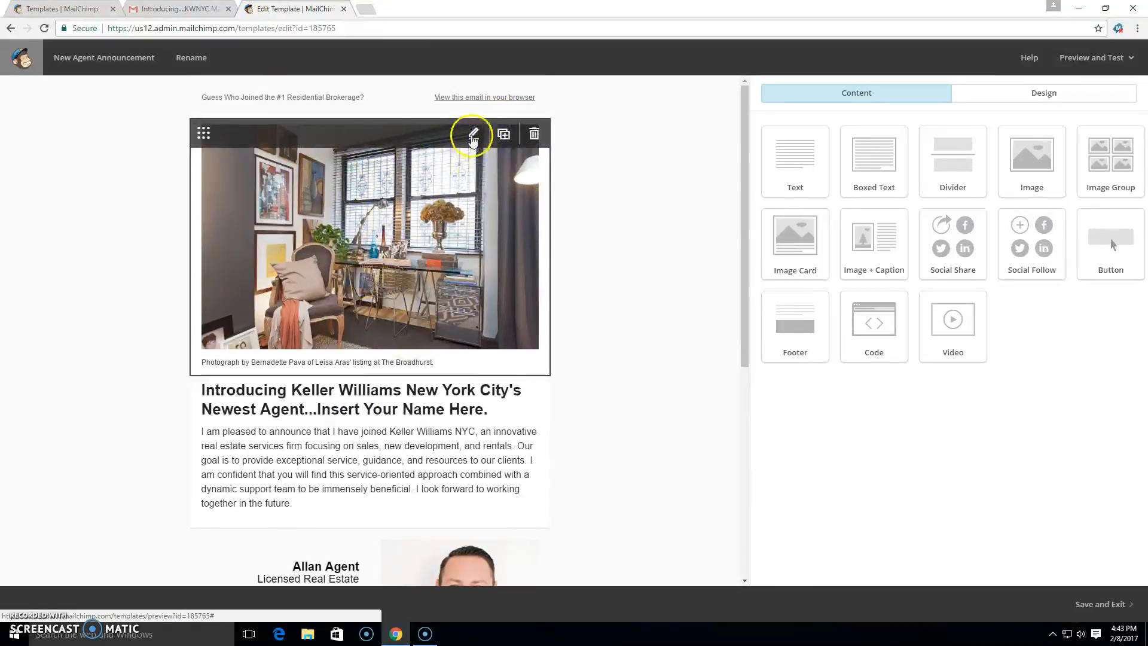
pyautogui.click(474, 135)
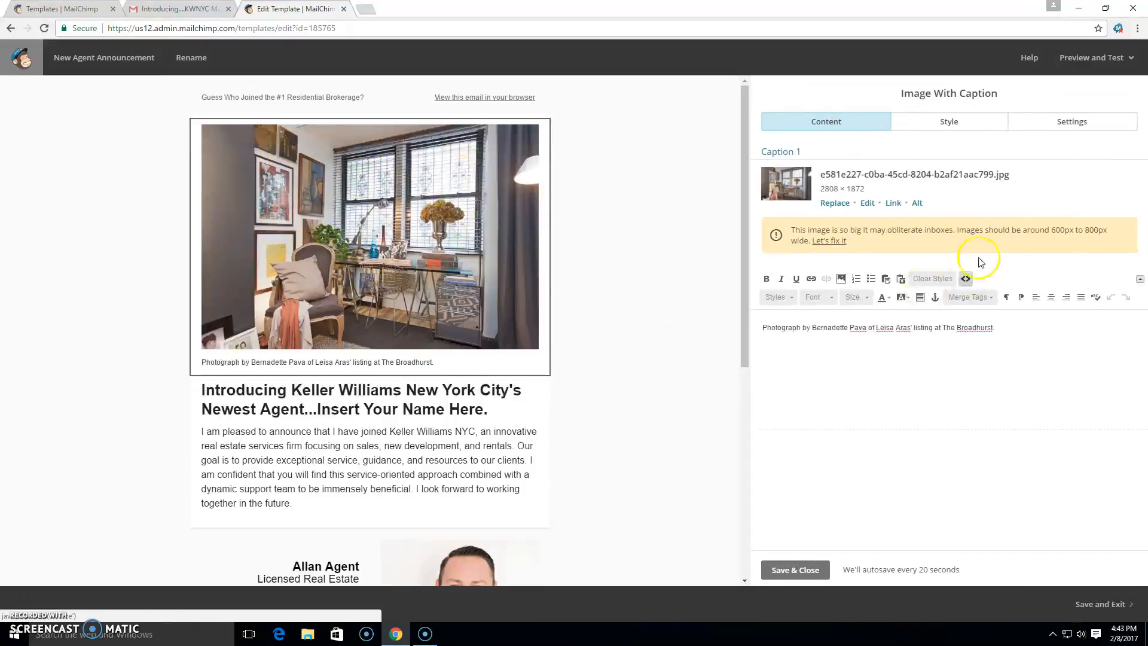
pyautogui.click(449, 417)
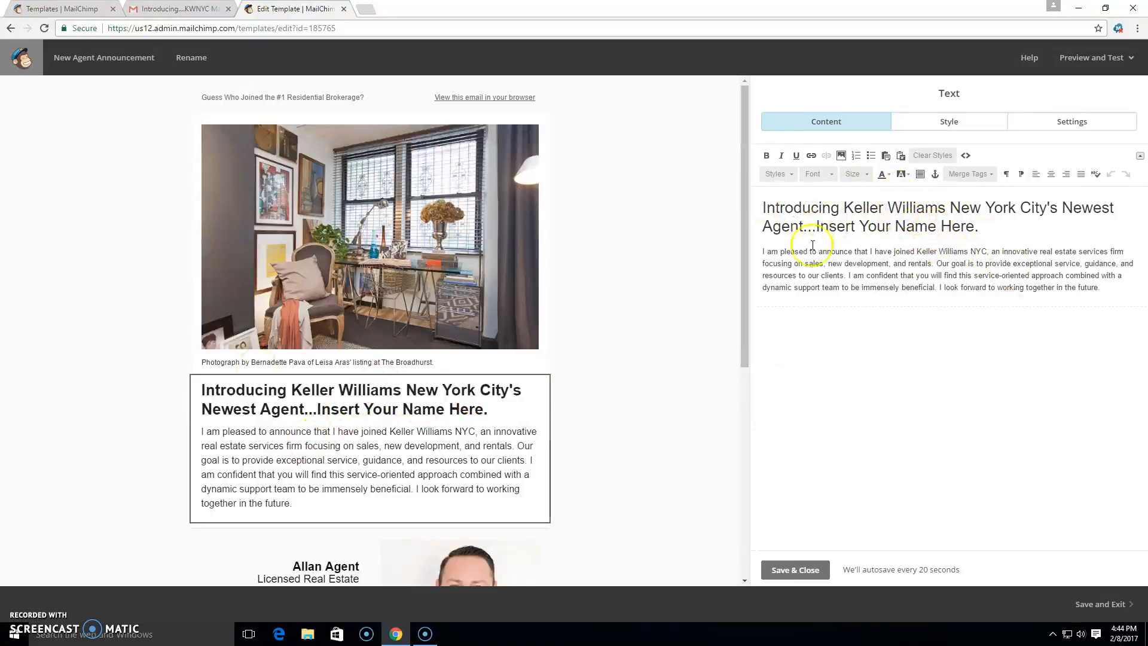
pyautogui.scroll(-4, 470, 412)
pyautogui.click(465, 383)
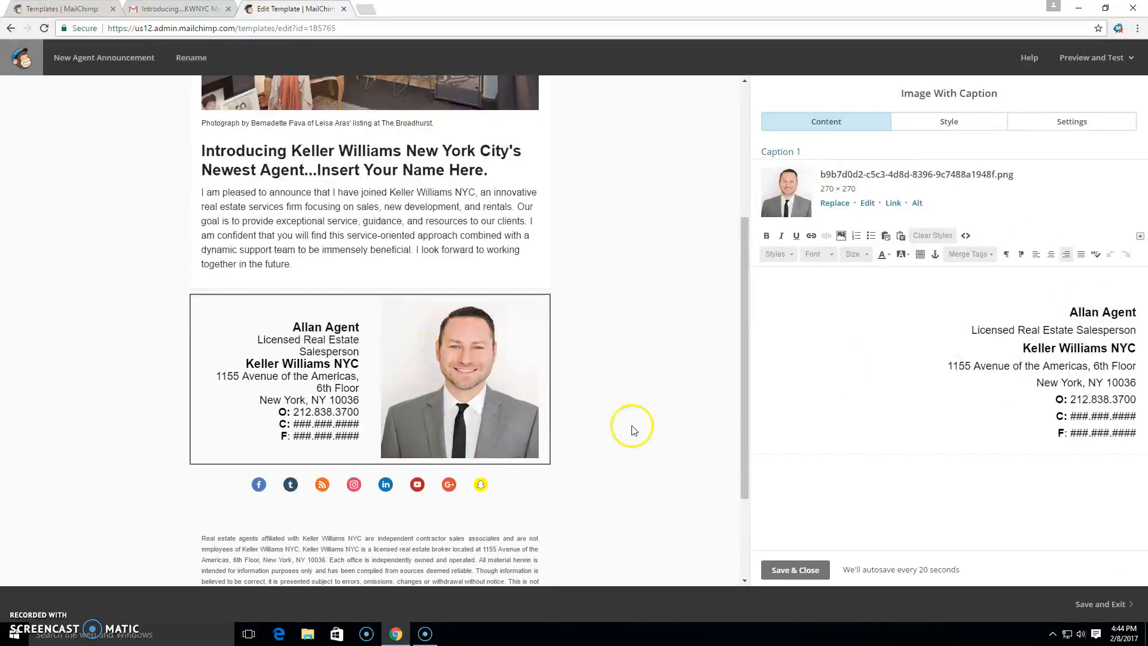
pyautogui.scroll(4, 658, 412)
pyautogui.scroll(-6, 549, 218)
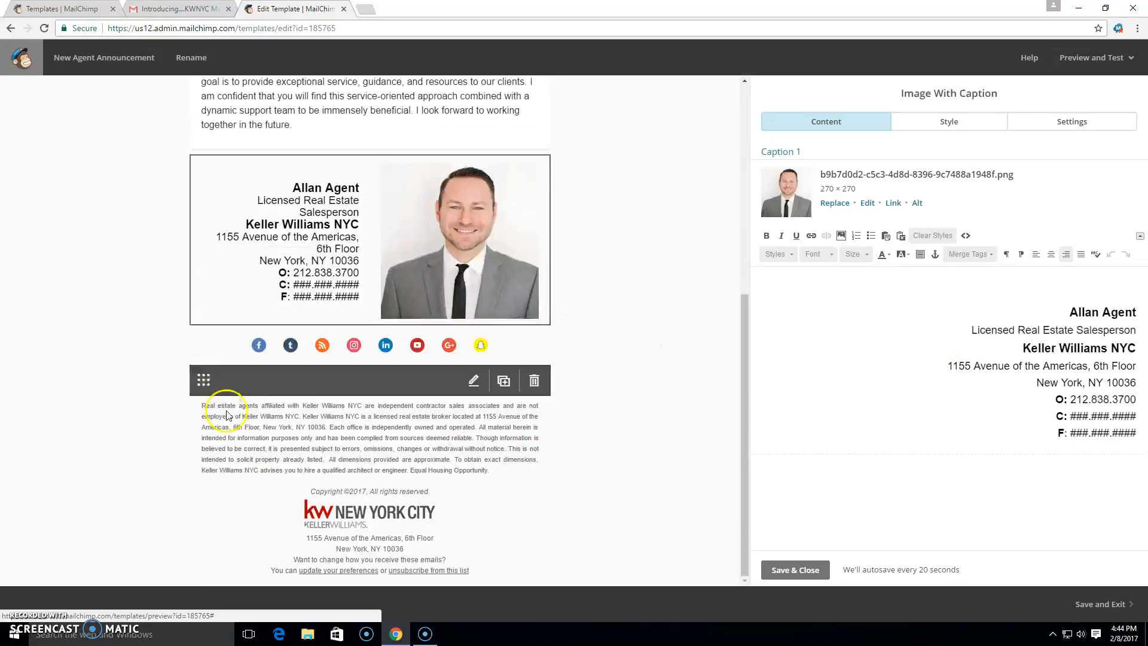
# Remove the Instagram and Snapchat services from the template's social follow block.
pyautogui.click(473, 338)
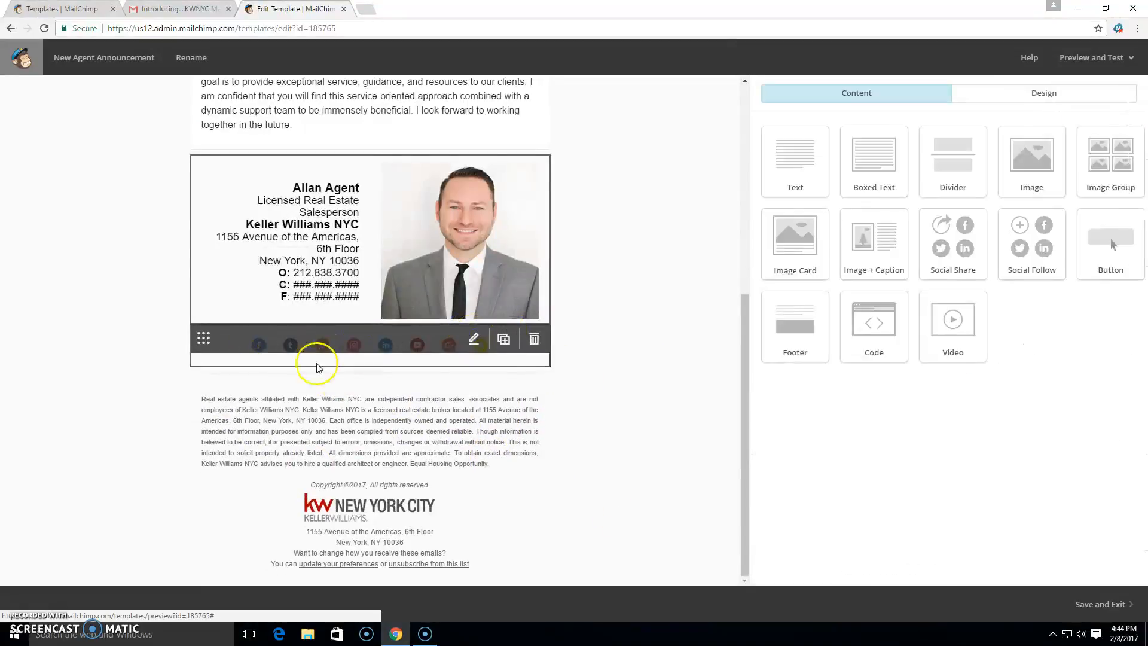
pyautogui.moveTo(1143, 248); pyautogui.dragTo(1143, 407)
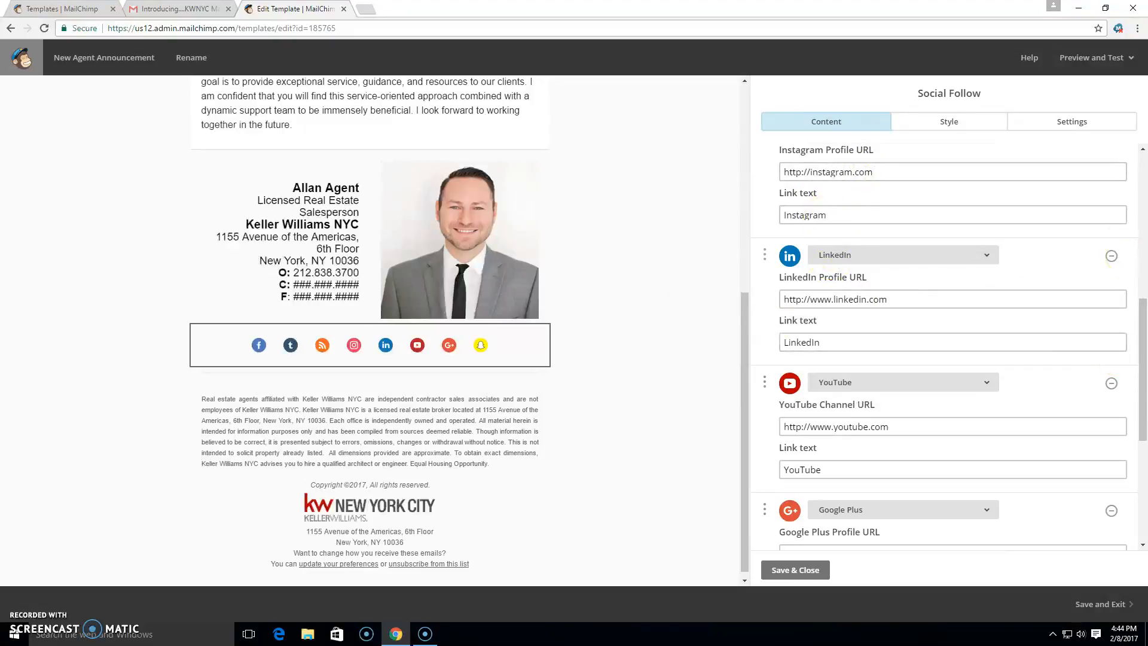
pyautogui.scroll(1, 1124, 311)
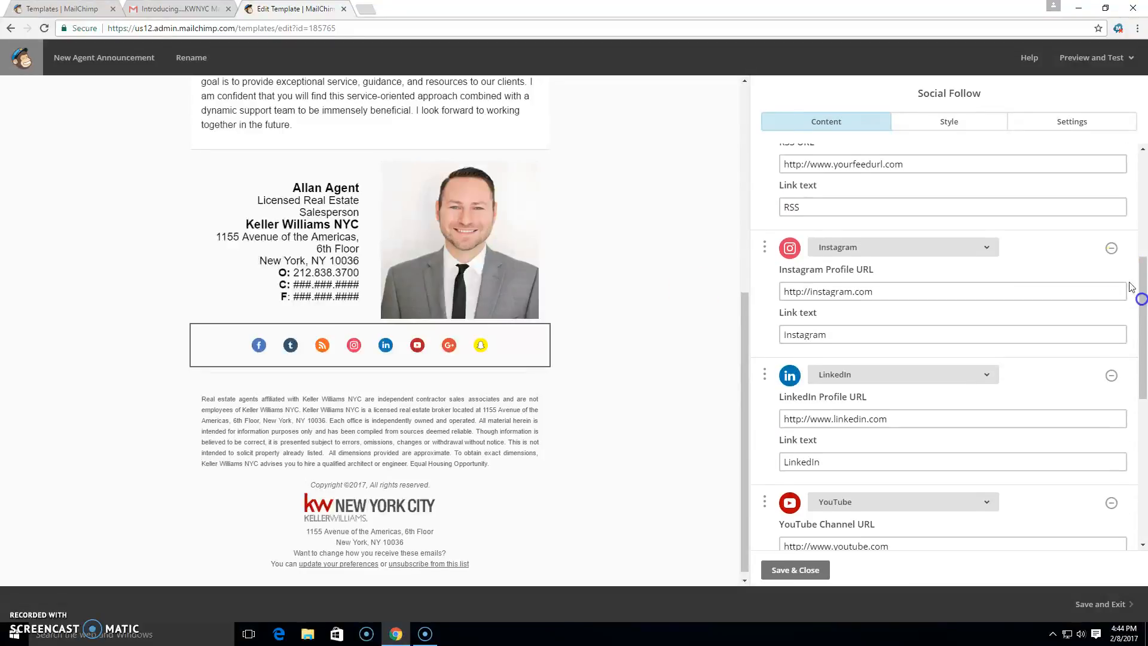
pyautogui.click(1112, 249)
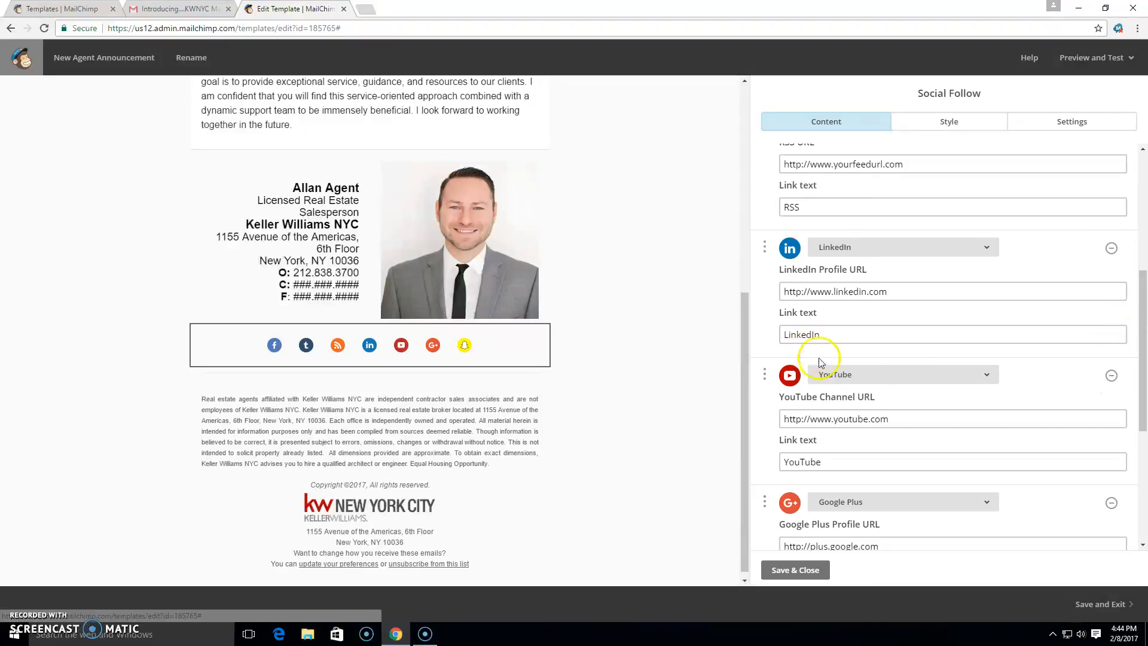
pyautogui.moveTo(1141, 302); pyautogui.dragTo(1142, 403)
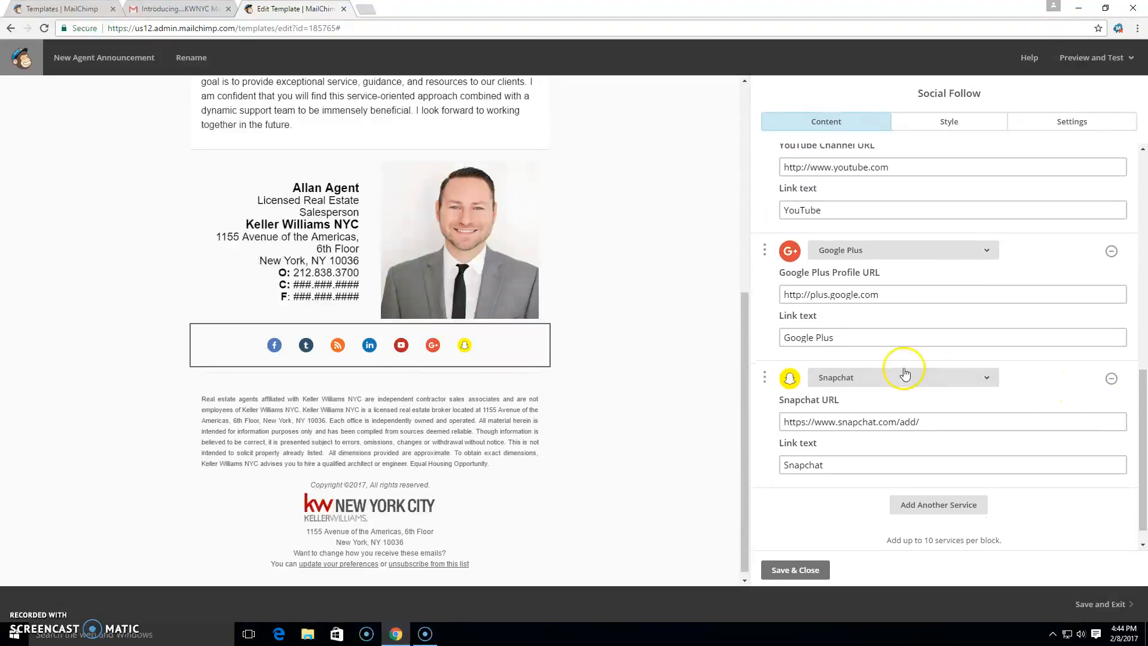
pyautogui.click(1112, 379)
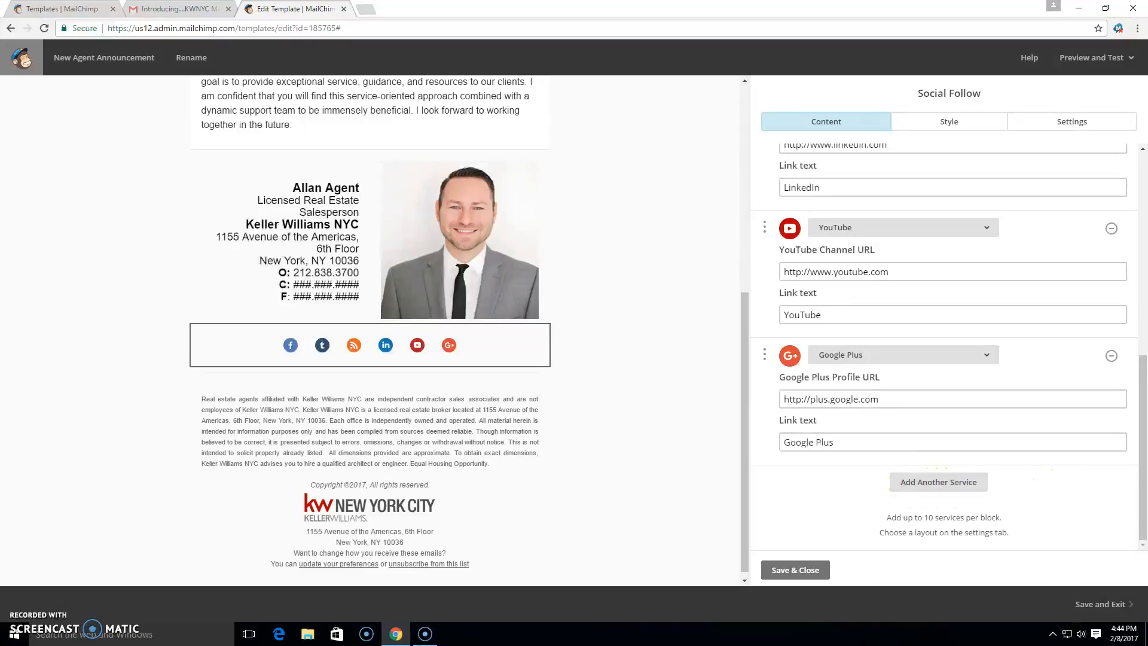
# Open the template in preview mode and review the desktop view.
pyautogui.scroll(8, 1131, 505)
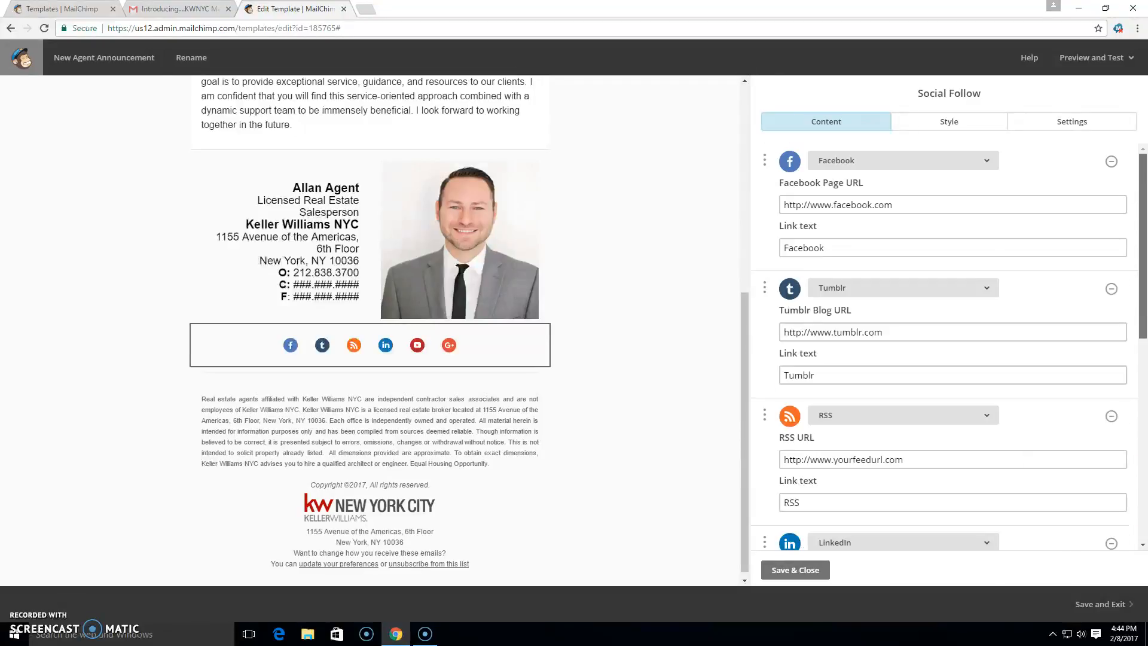
pyautogui.moveTo(744, 371); pyautogui.dragTo(742, 140)
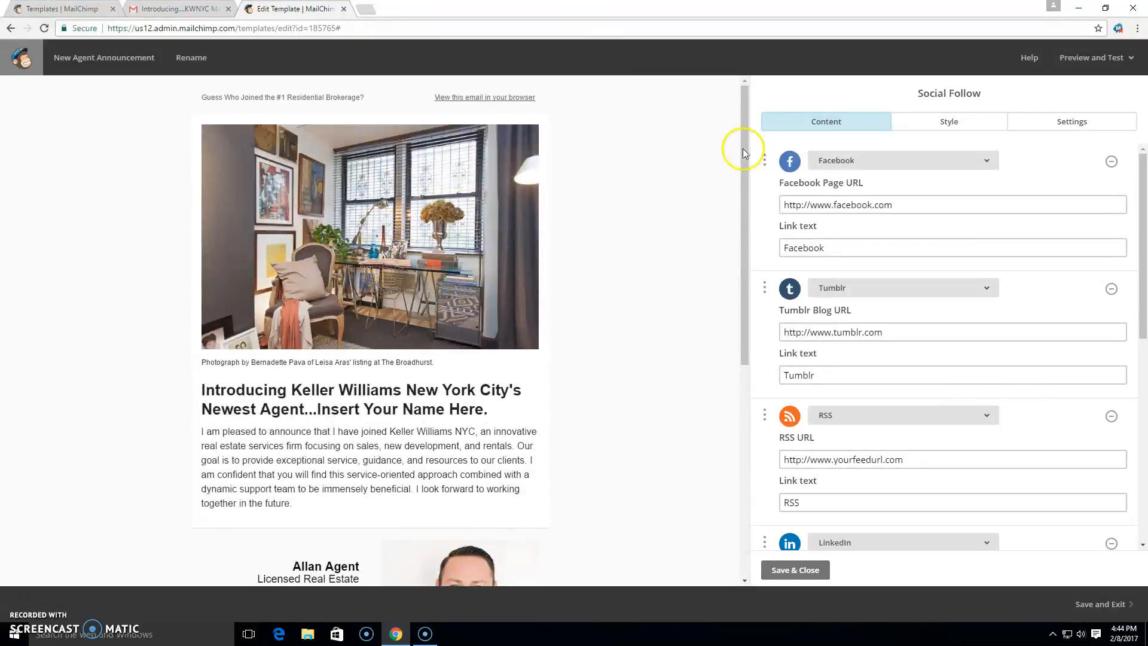
pyautogui.moveTo(741, 183); pyautogui.dragTo(734, 156)
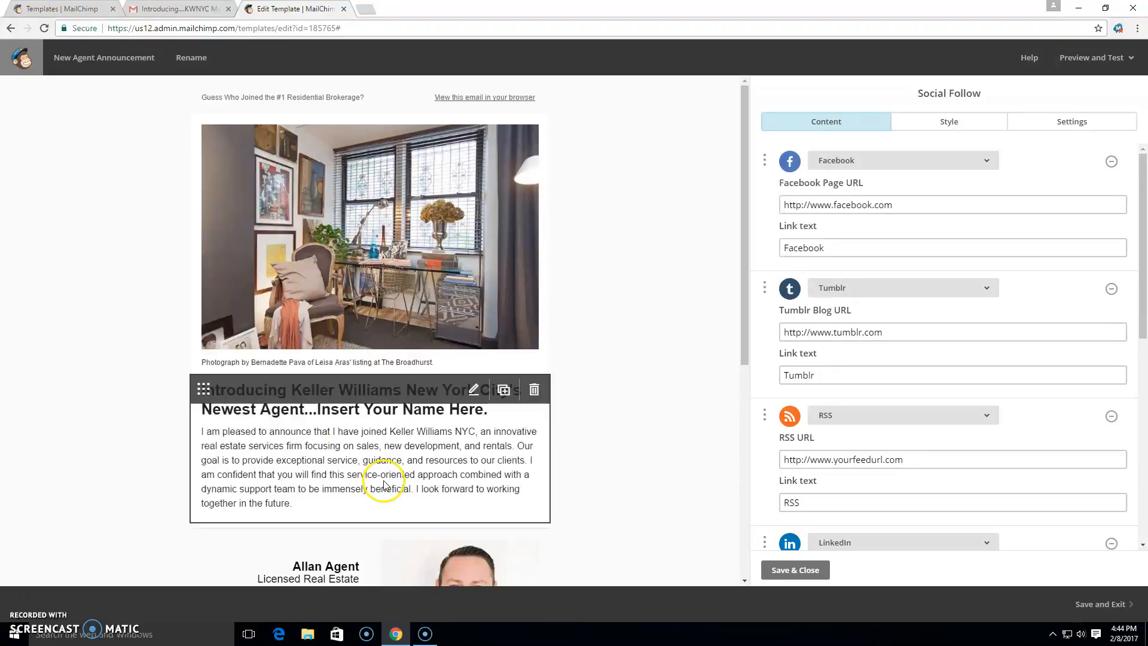
pyautogui.moveTo(744, 280); pyautogui.dragTo(743, 387)
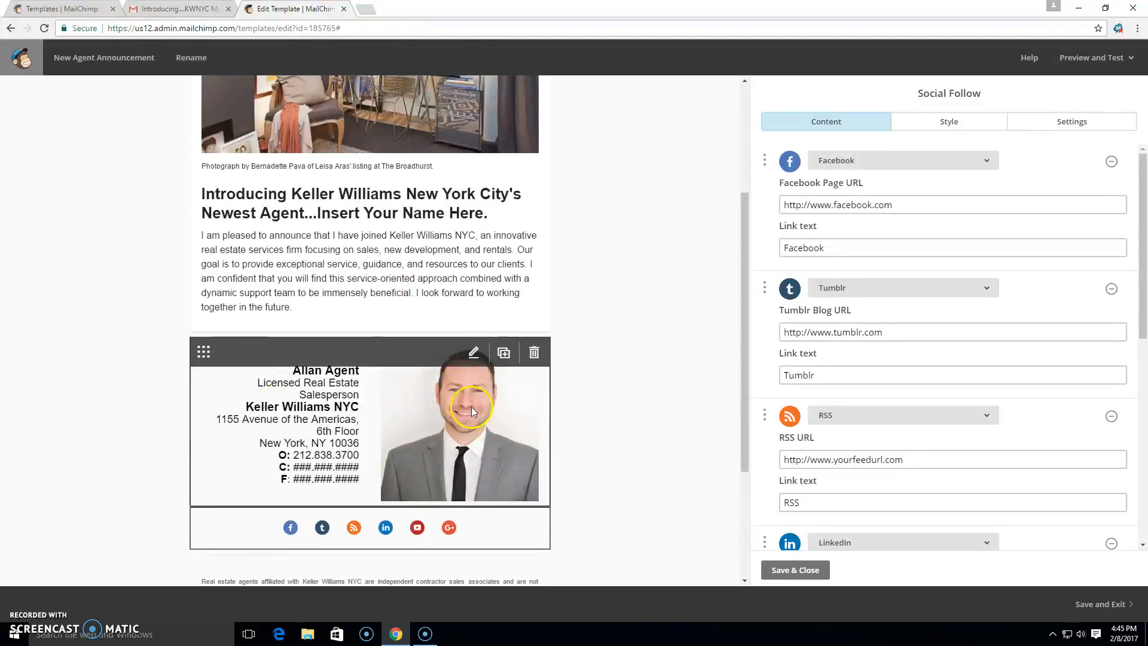
pyautogui.moveTo(744, 335); pyautogui.dragTo(756, 224)
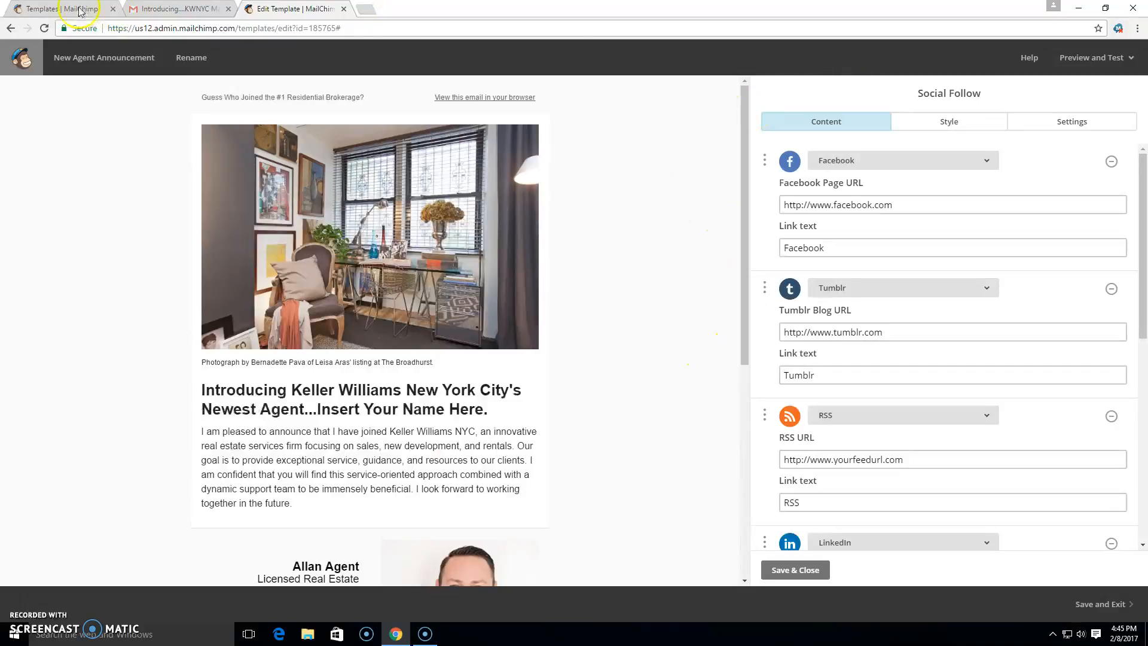
pyautogui.click(1088, 58)
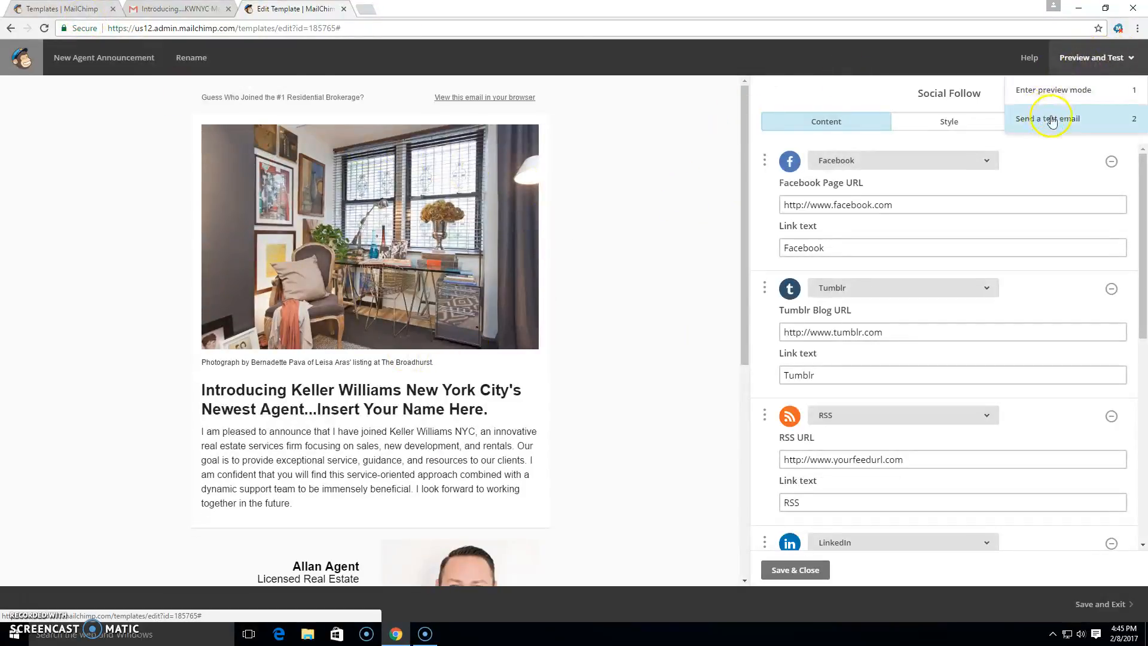
pyautogui.click(1053, 90)
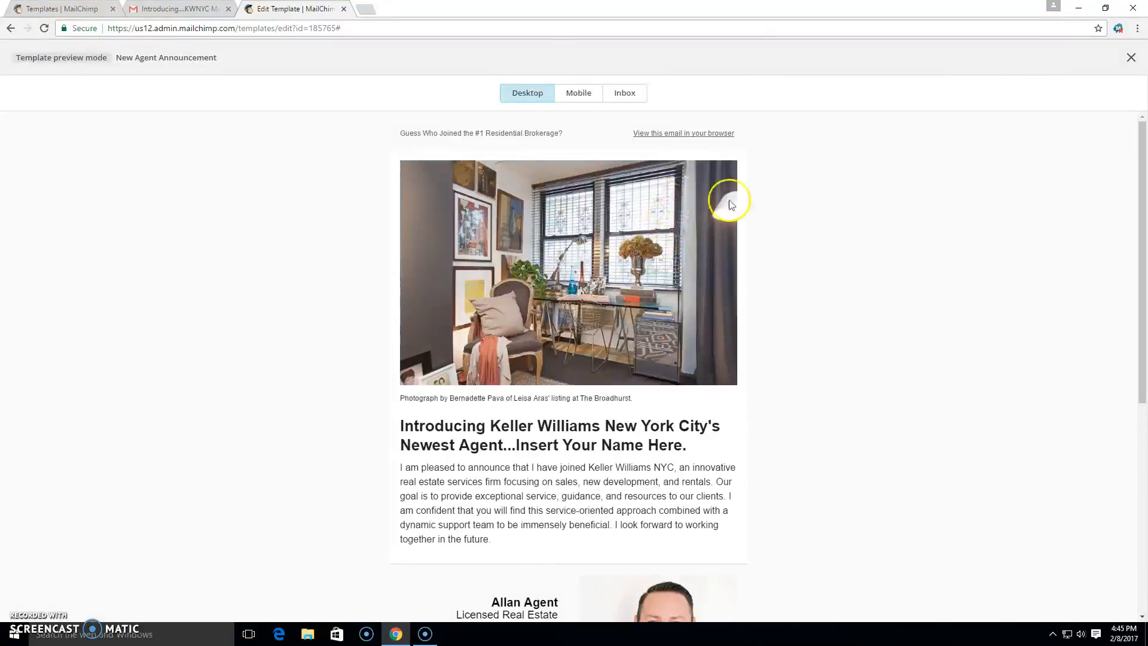
pyautogui.scroll(-6, 782, 249)
pyautogui.scroll(6, 783, 250)
# Switch the preview to mobile and inbox views, return to desktop, and exit preview mode.
pyautogui.click(579, 94)
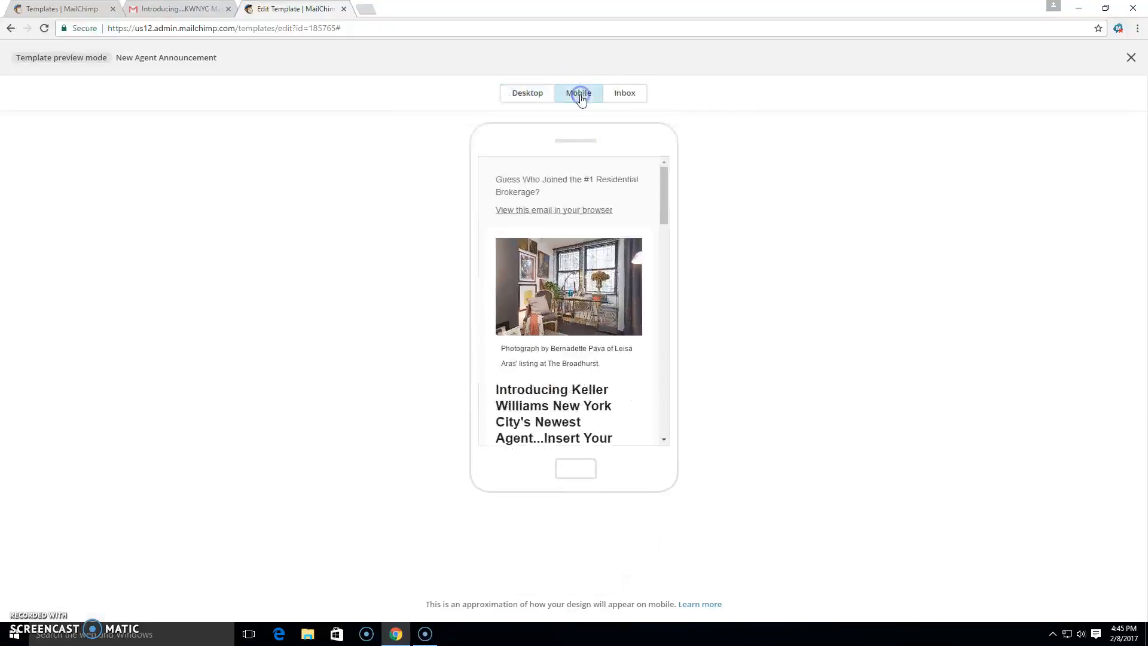
pyautogui.moveTo(661, 200)
pyautogui.mouseDown()
pyautogui.moveTo(662, 275)
pyautogui.moveTo(676, 202)
pyautogui.mouseUp()
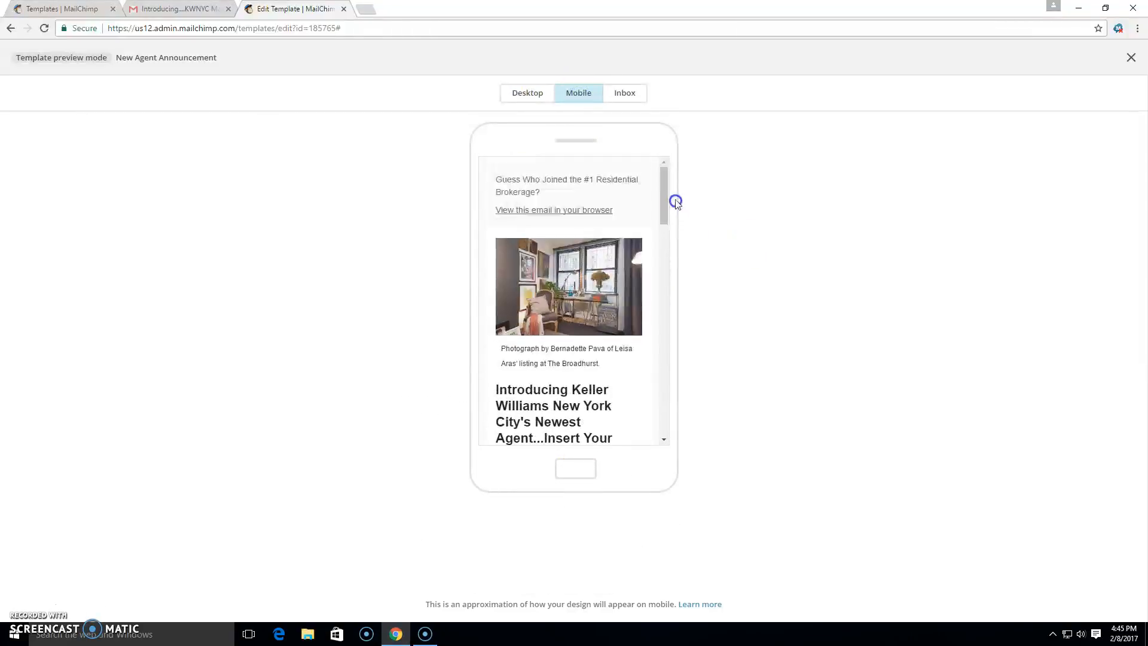
pyautogui.click(625, 96)
pyautogui.moveTo(741, 184)
pyautogui.mouseDown()
pyautogui.moveTo(743, 333)
pyautogui.moveTo(741, 183)
pyautogui.mouseUp()
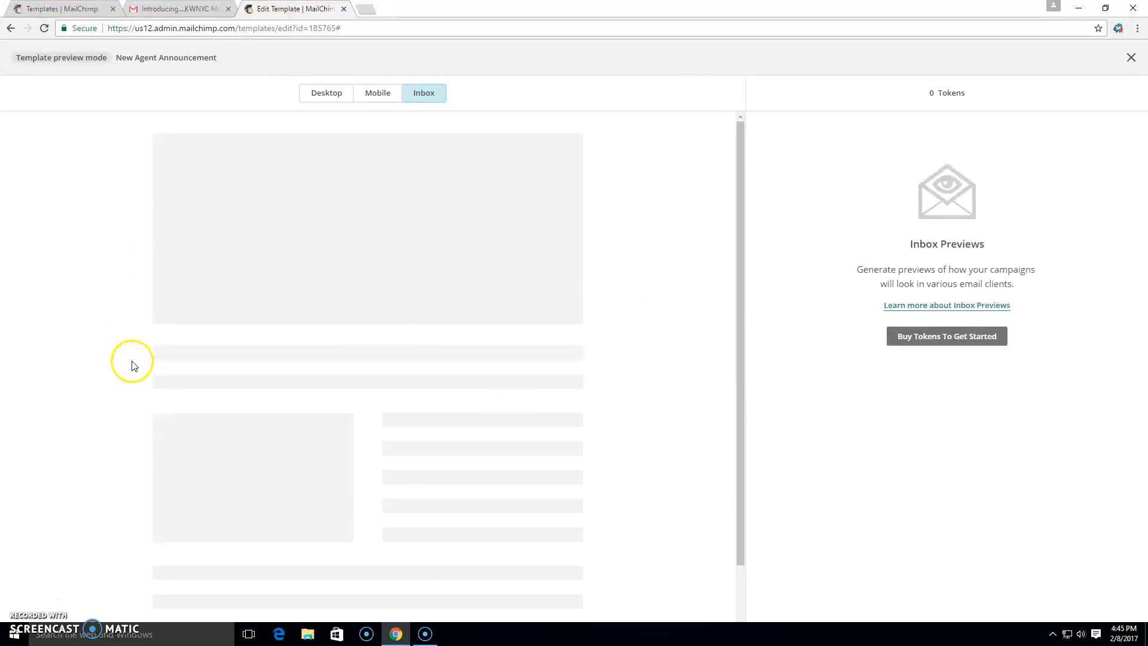
pyautogui.click(322, 94)
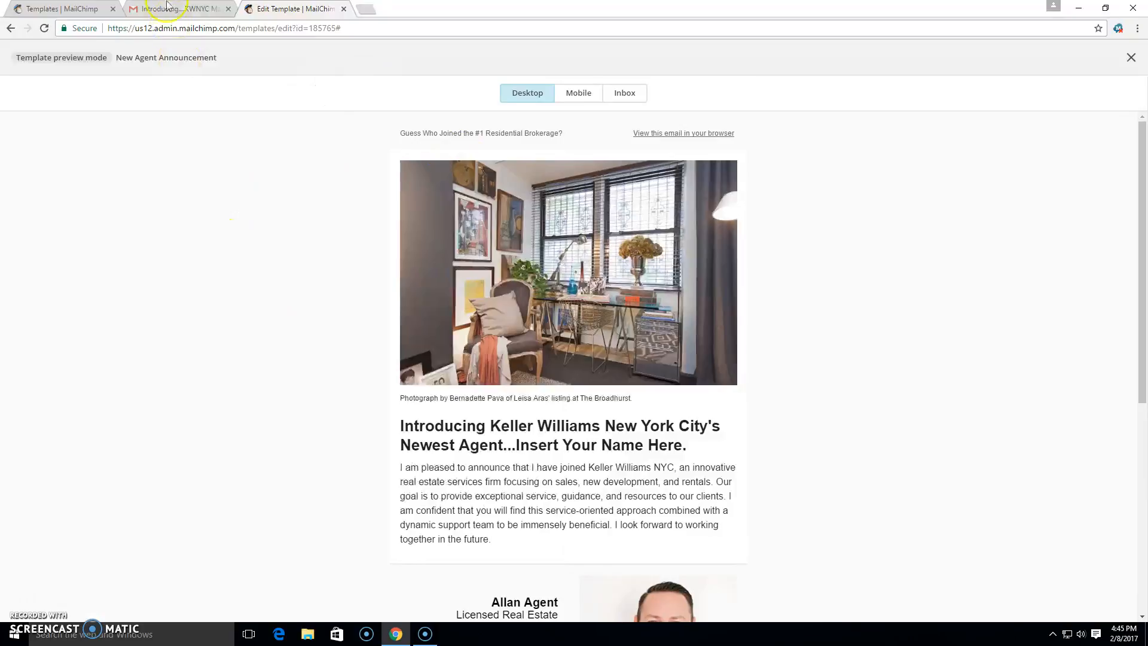
pyautogui.click(1132, 66)
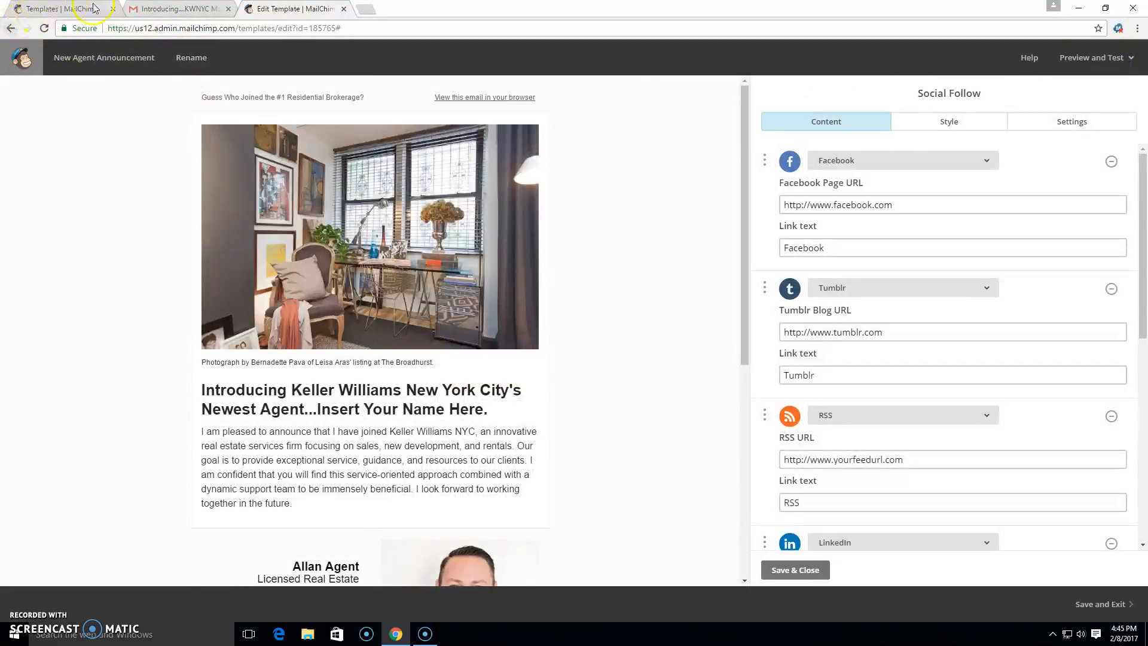
# Go to the Lists page and start creating a new list.
pyautogui.click(9, 30)
pyautogui.click(21, 58)
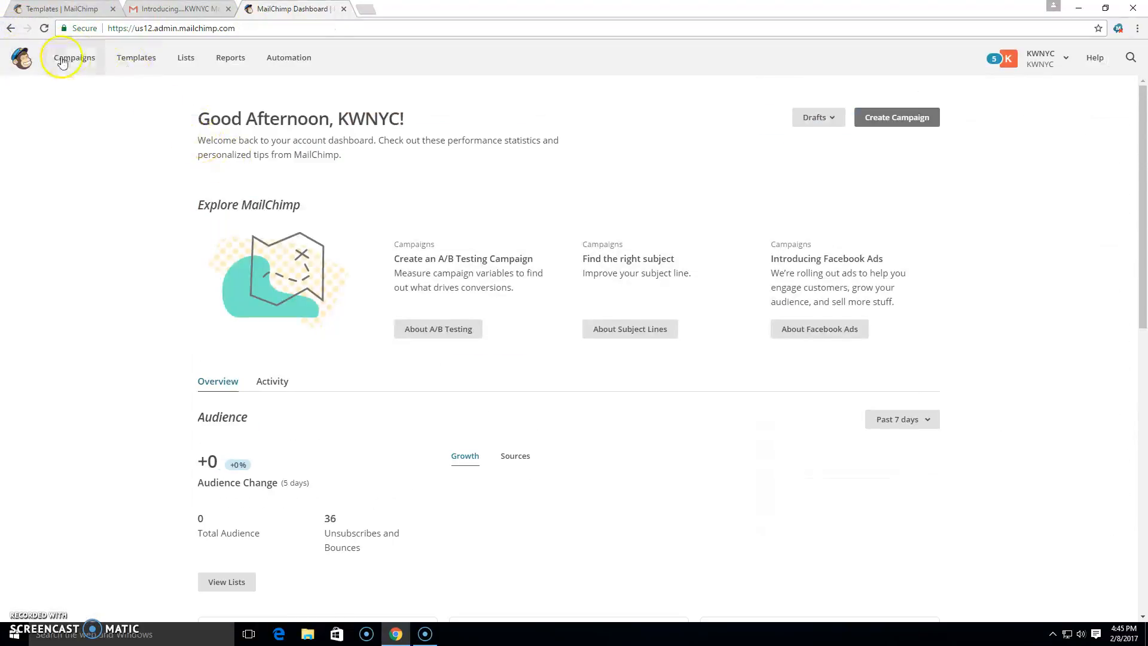
pyautogui.click(184, 60)
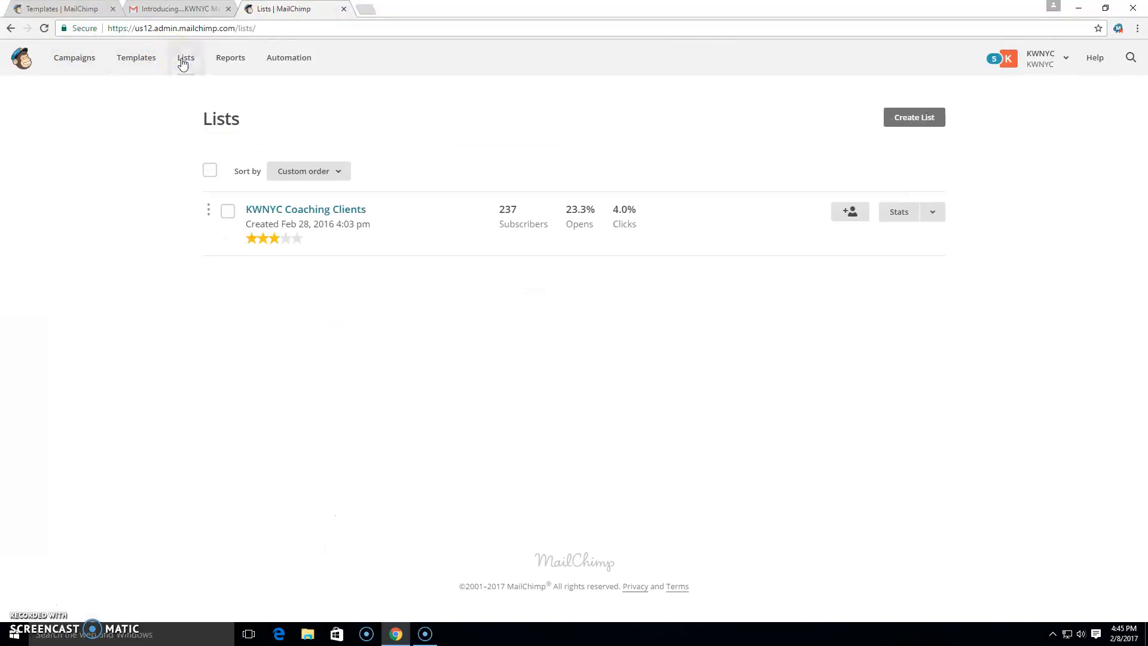
pyautogui.click(904, 122)
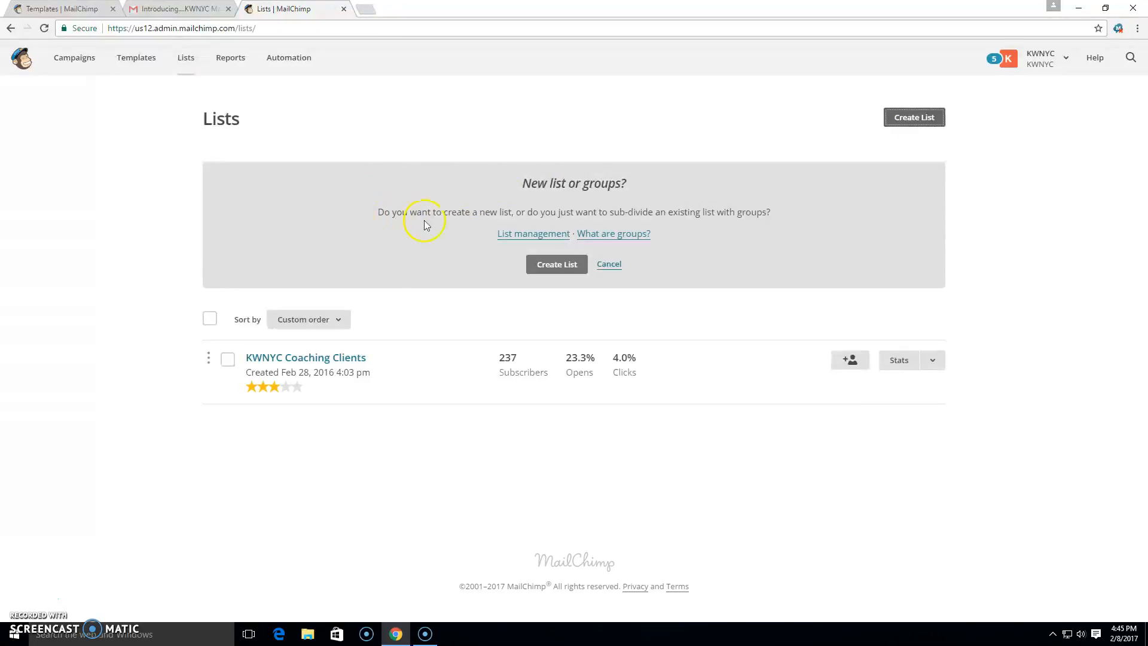
pyautogui.click(555, 271)
# Name the new list Database and enter the default from e-mail address and from name.
pyautogui.click(234, 218)
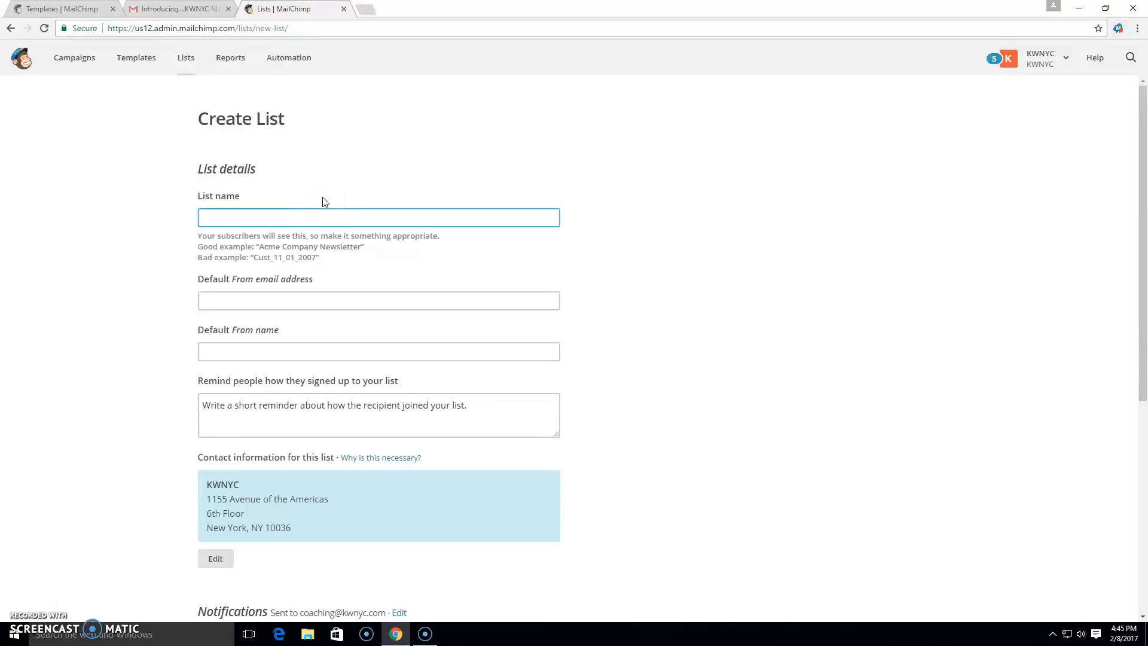
pyautogui.write('Database')
pyautogui.click(273, 300)
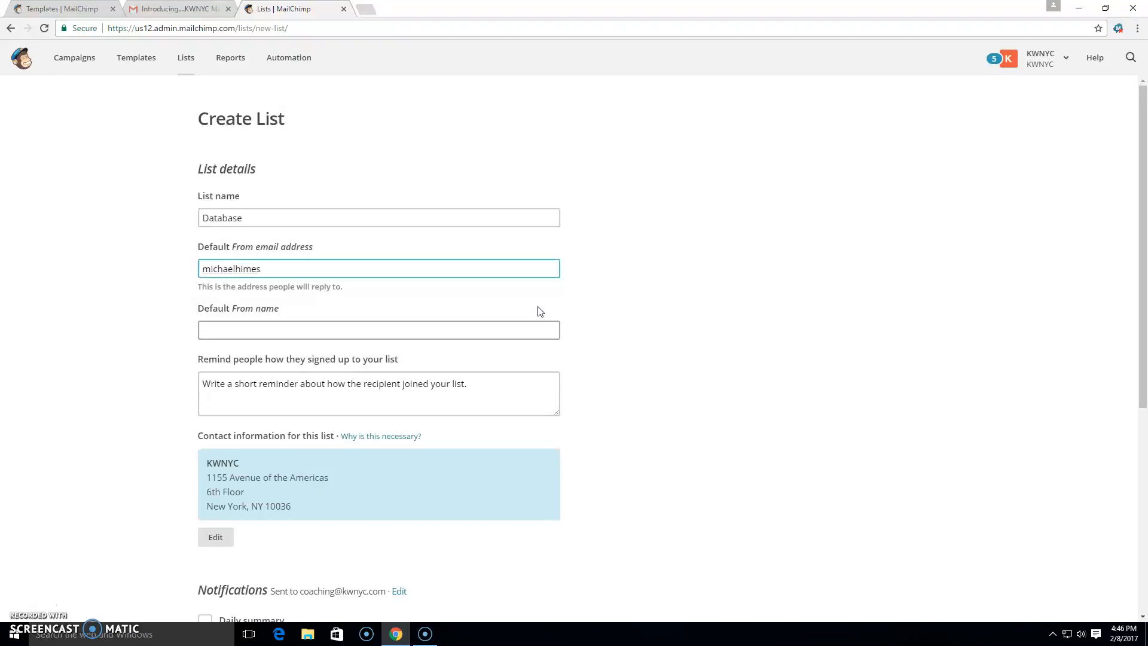
pyautogui.click(500, 332)
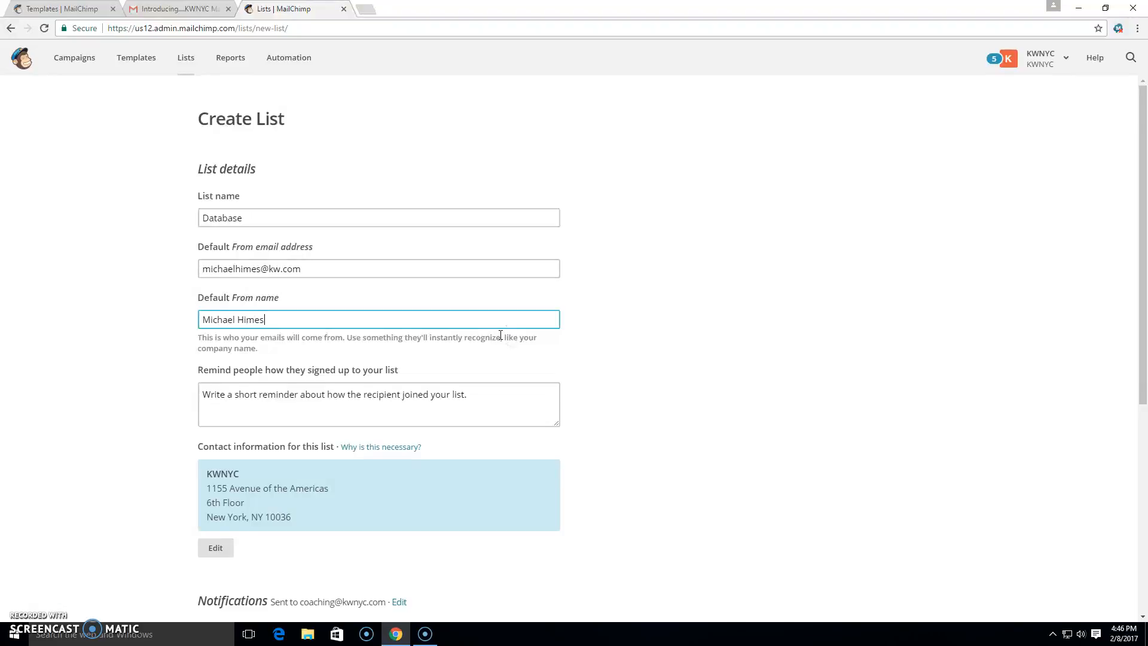
# Enter the signup reminder "We met last year" and save the new list.
pyautogui.click(484, 395)
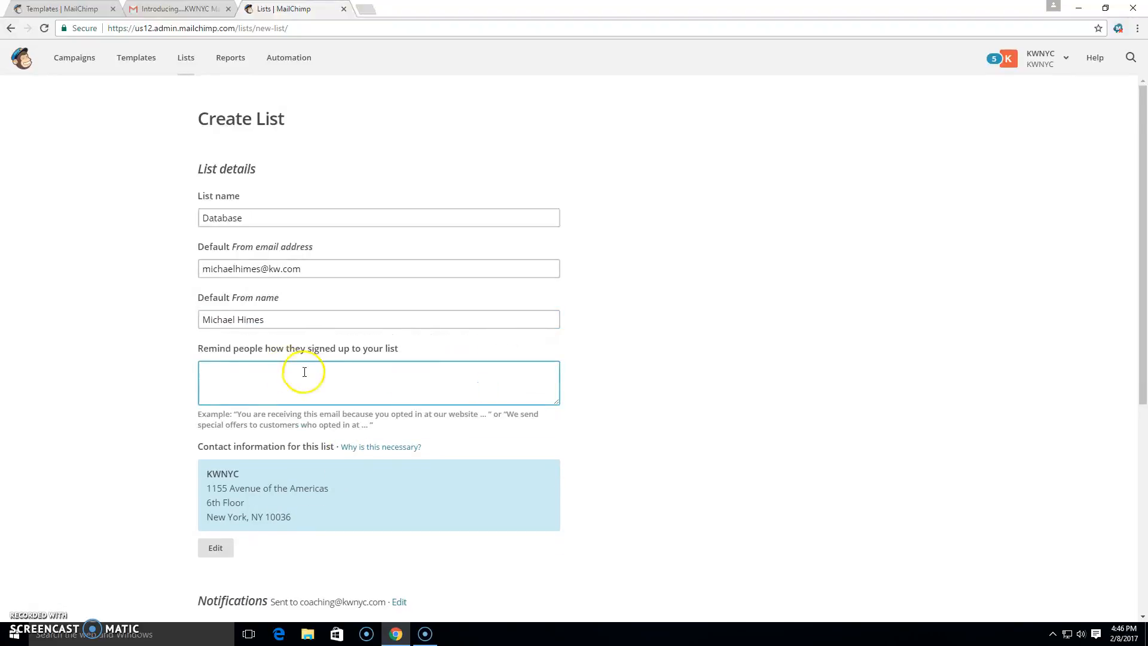
pyautogui.click(674, 358)
pyautogui.scroll(-4, 664, 356)
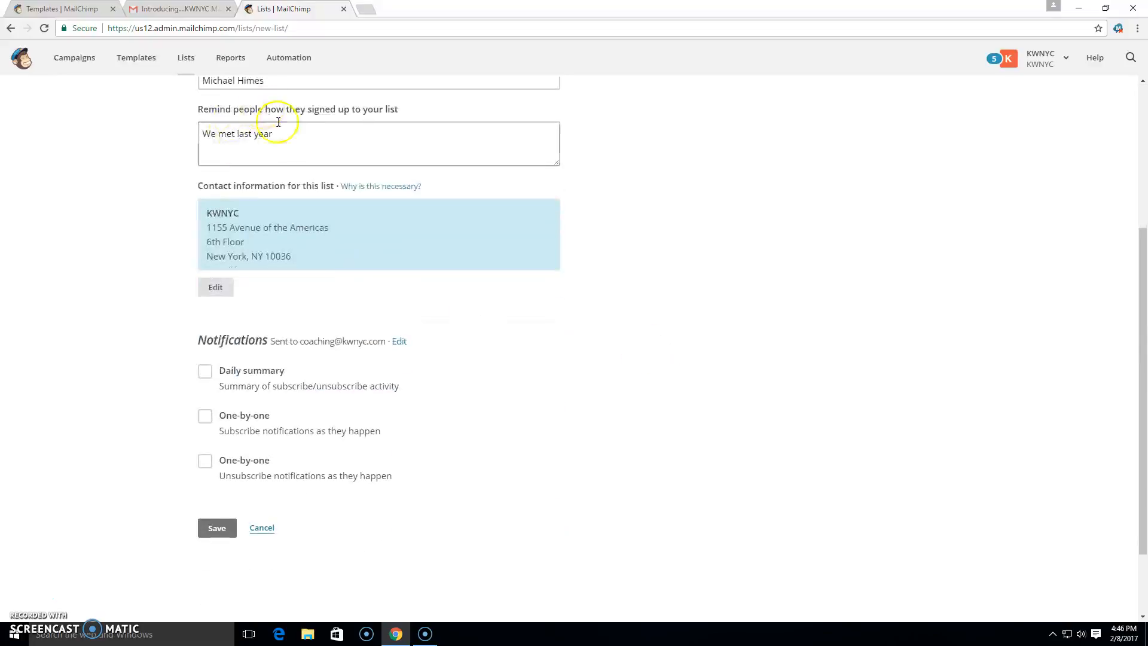
pyautogui.scroll(-1, 625, 261)
pyautogui.scroll(1, 625, 262)
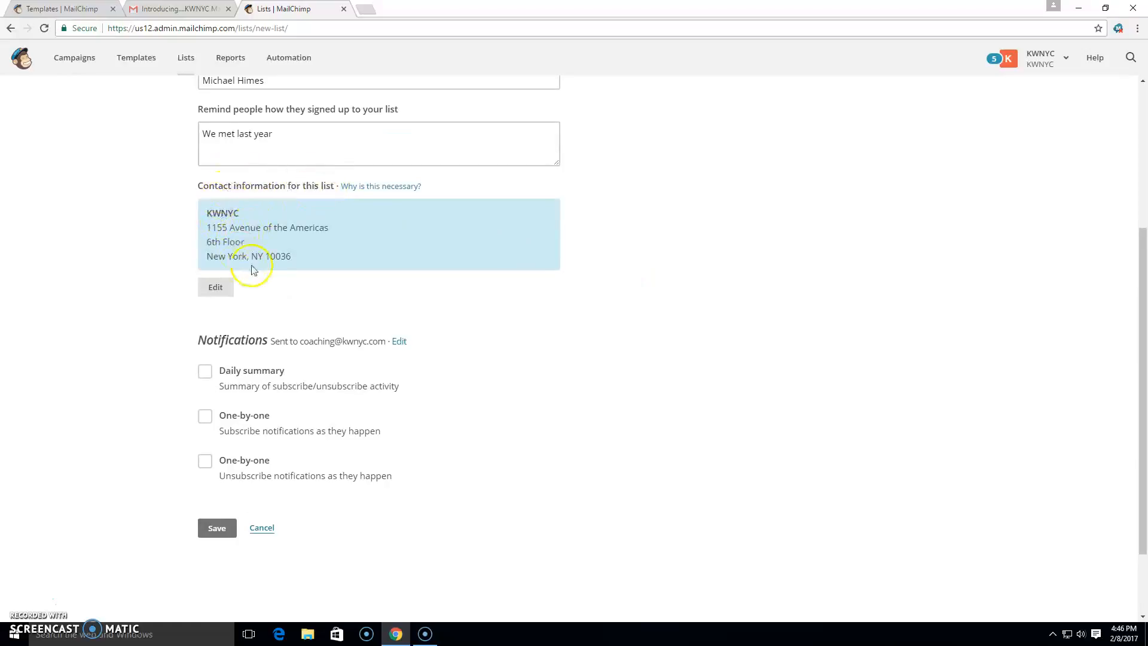
pyautogui.click(216, 531)
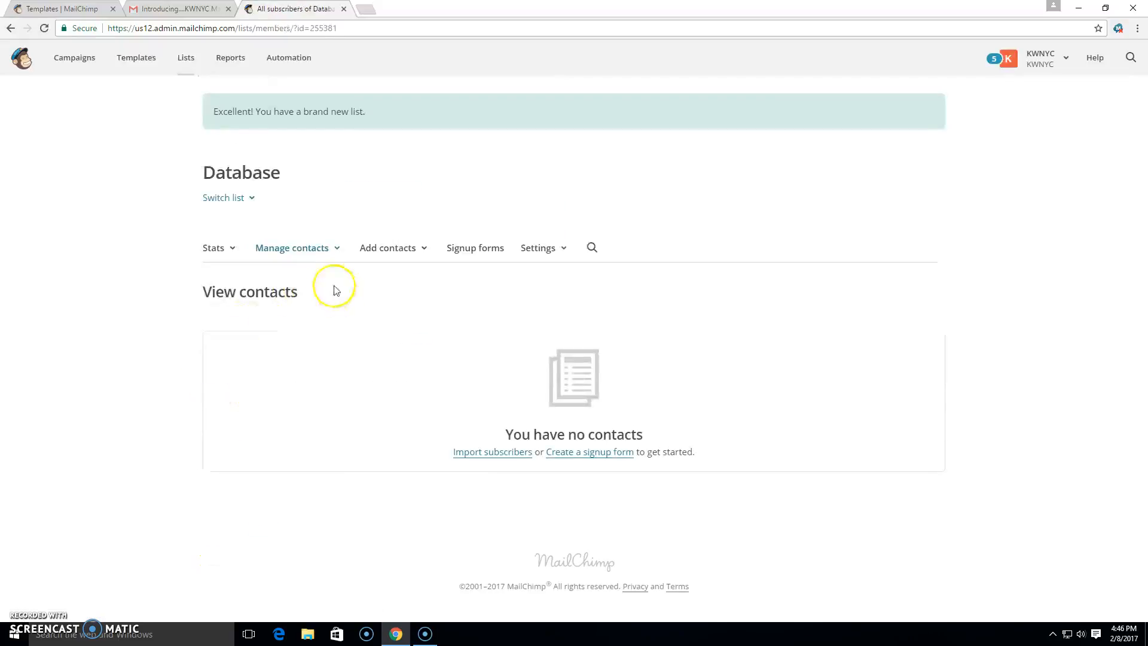
# Explore the list's add-contact options and open the contact import page.
pyautogui.click(386, 247)
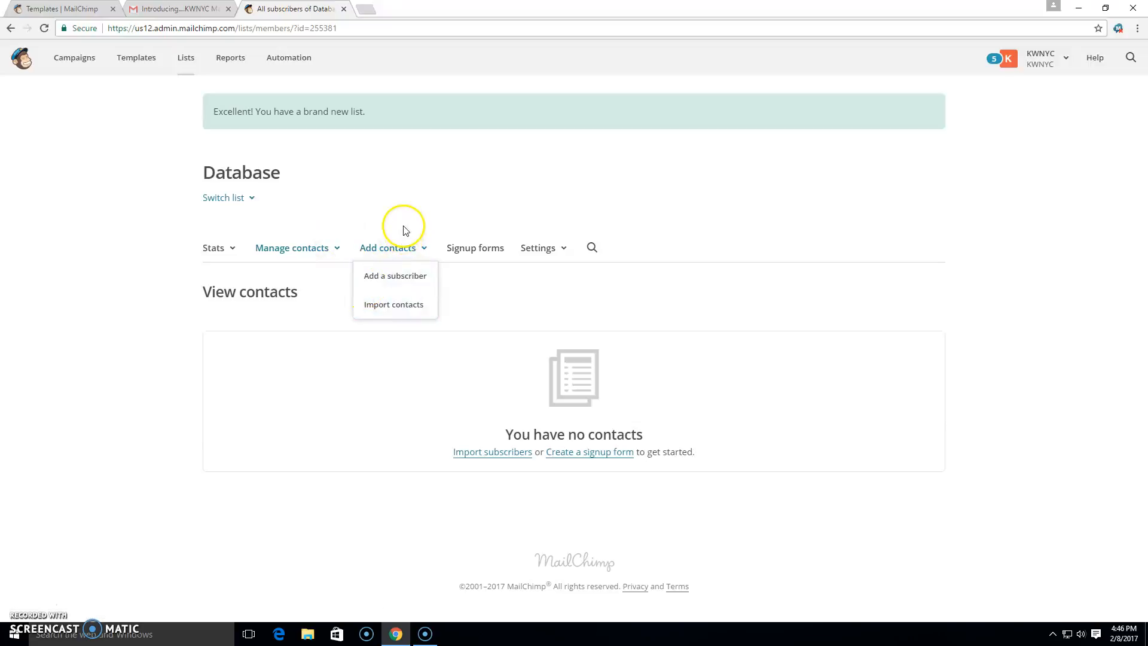
pyautogui.click(383, 266)
pyautogui.scroll(-2, 379, 449)
pyautogui.scroll(2, 387, 462)
pyautogui.click(384, 195)
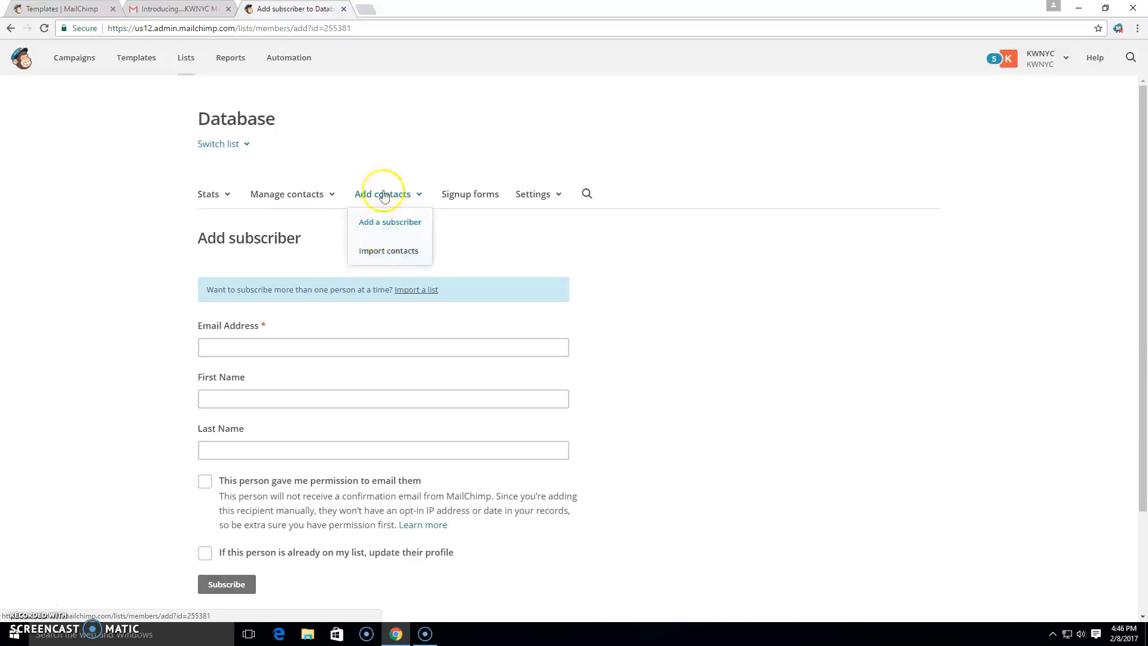
pyautogui.click(385, 250)
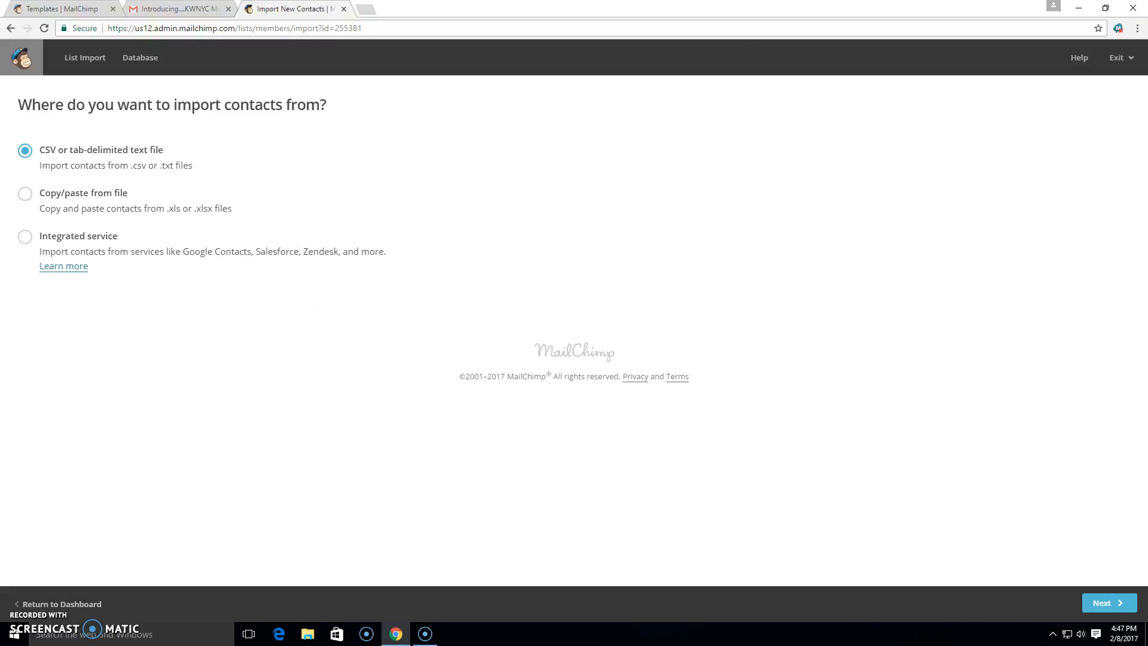
# Leave the import wizard and return to the Lists page via the dashboard.
pyautogui.click(1110, 60)
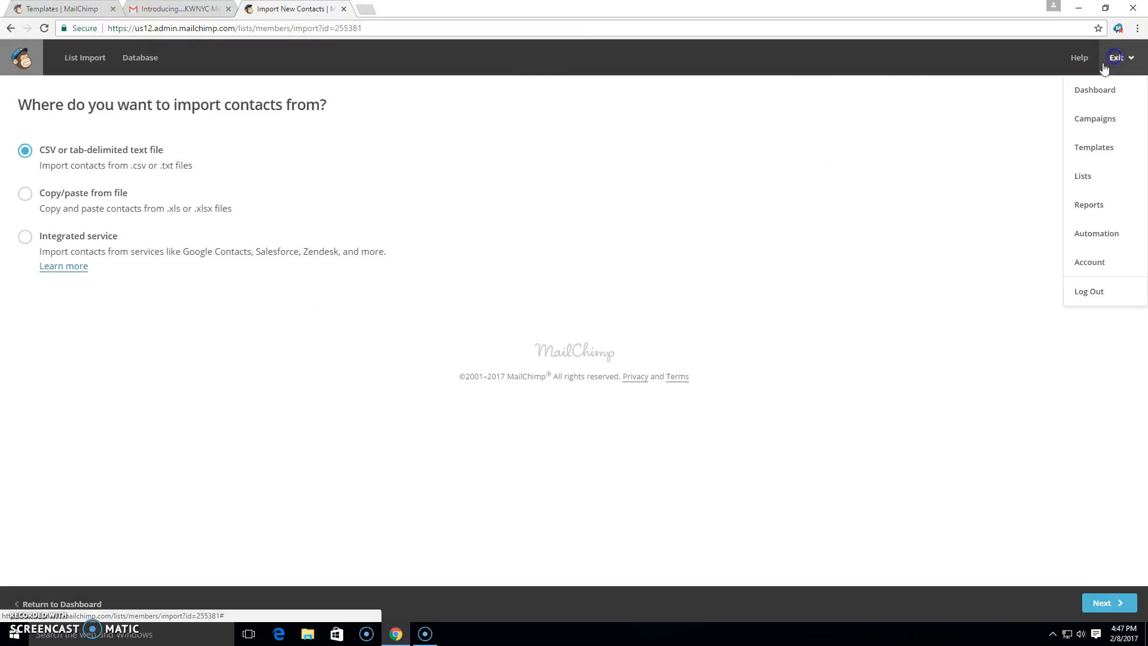
pyautogui.click(694, 169)
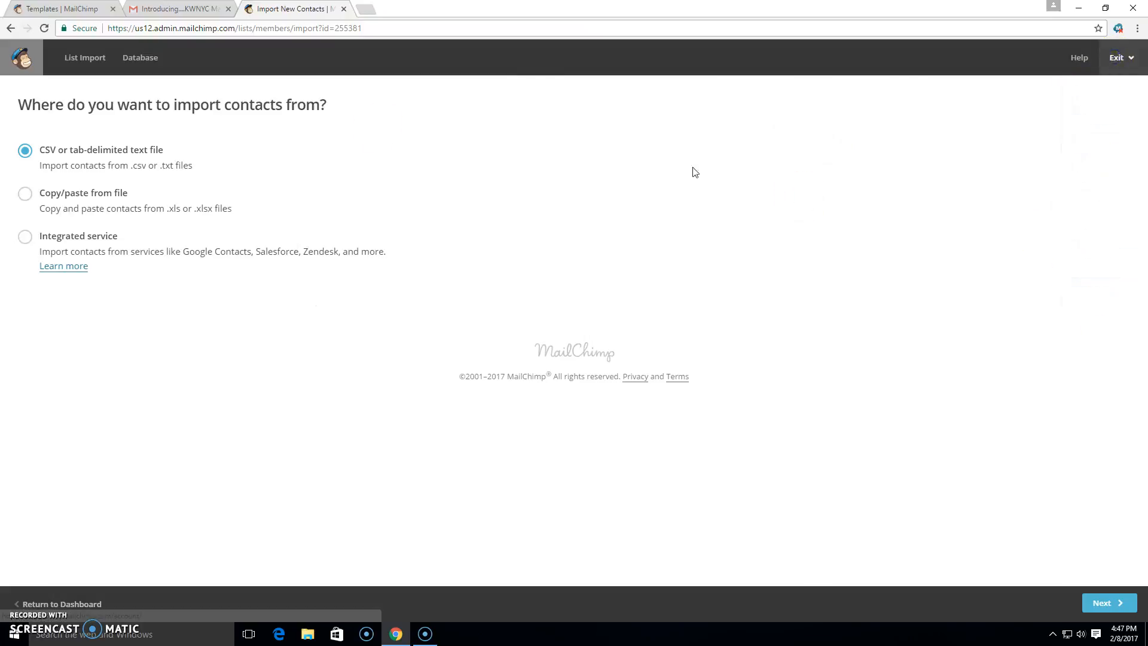
pyautogui.click(21, 58)
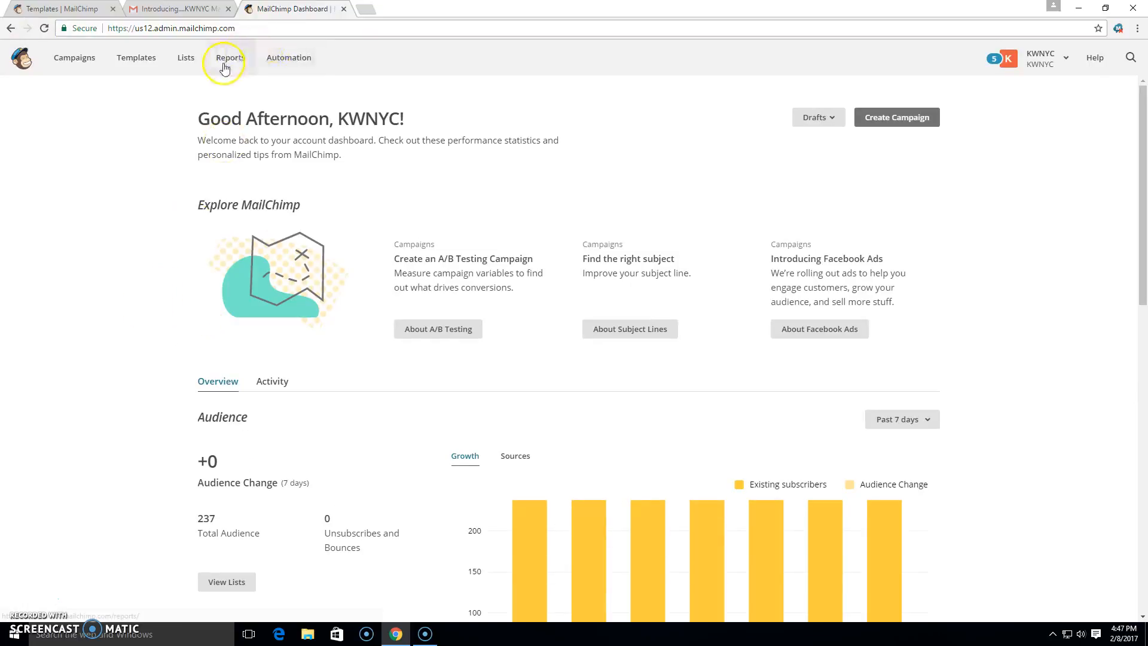
pyautogui.click(185, 60)
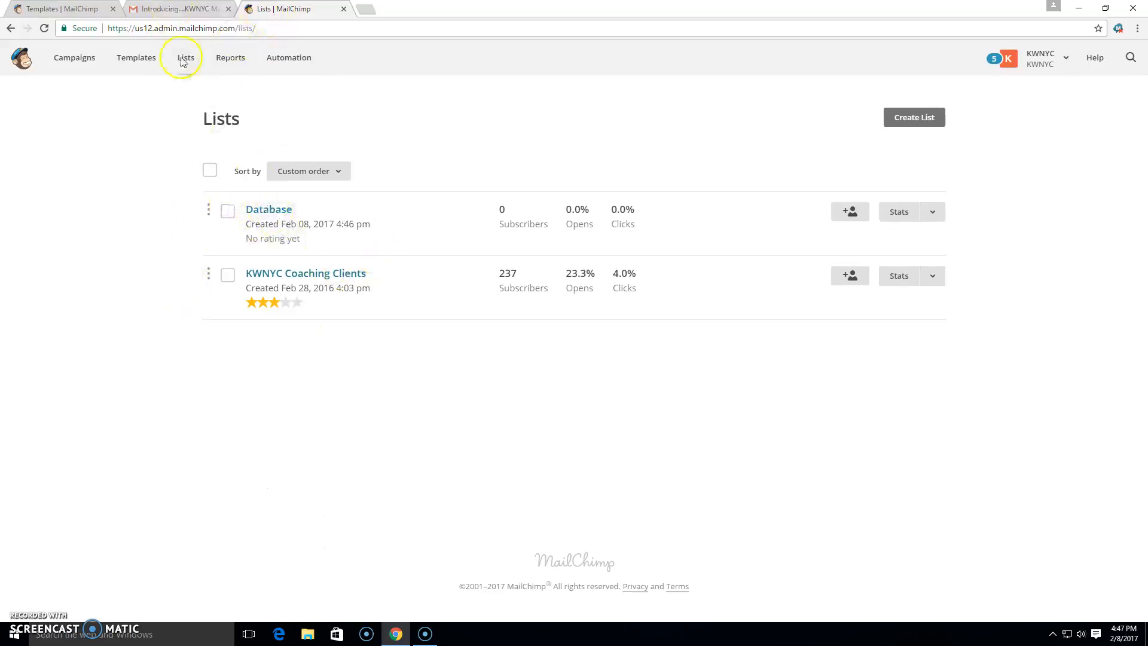
# Go to Campaigns and start a new campaign named Announcement Email.
pyautogui.click(86, 64)
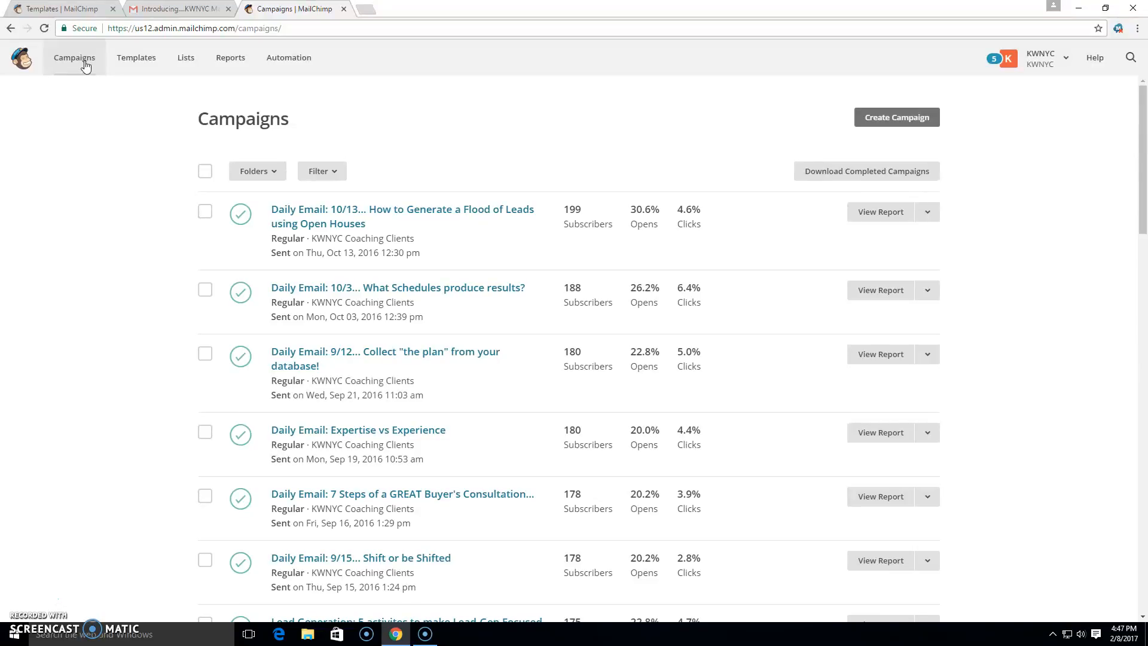
pyautogui.click(903, 119)
pyautogui.click(506, 295)
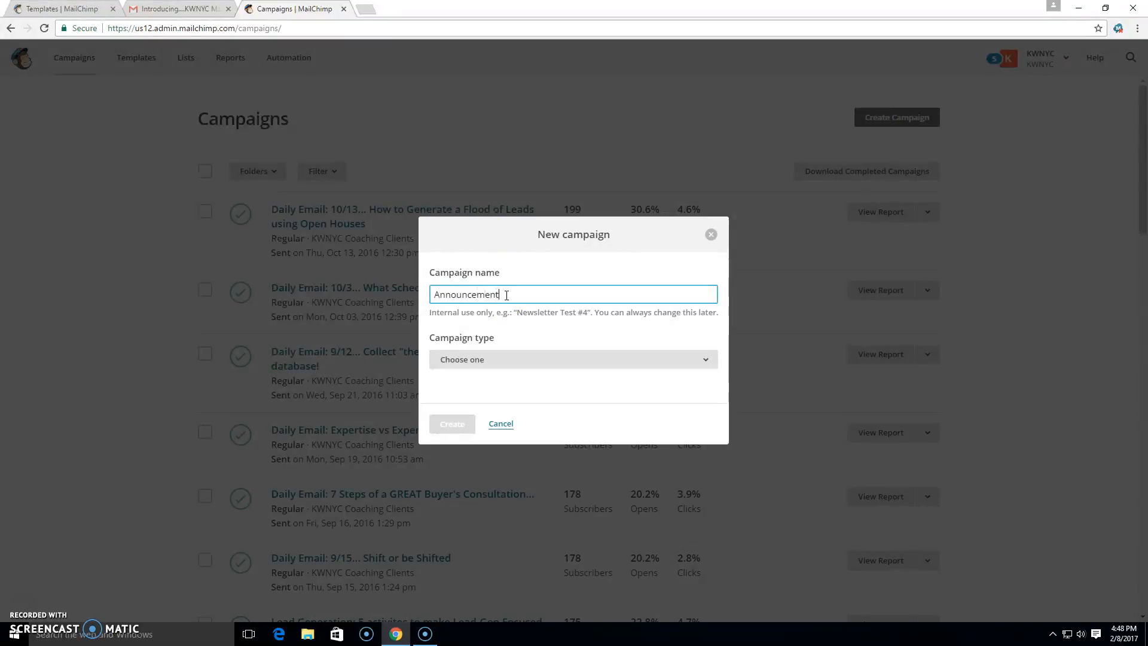
pyautogui.write('Announcement Email')
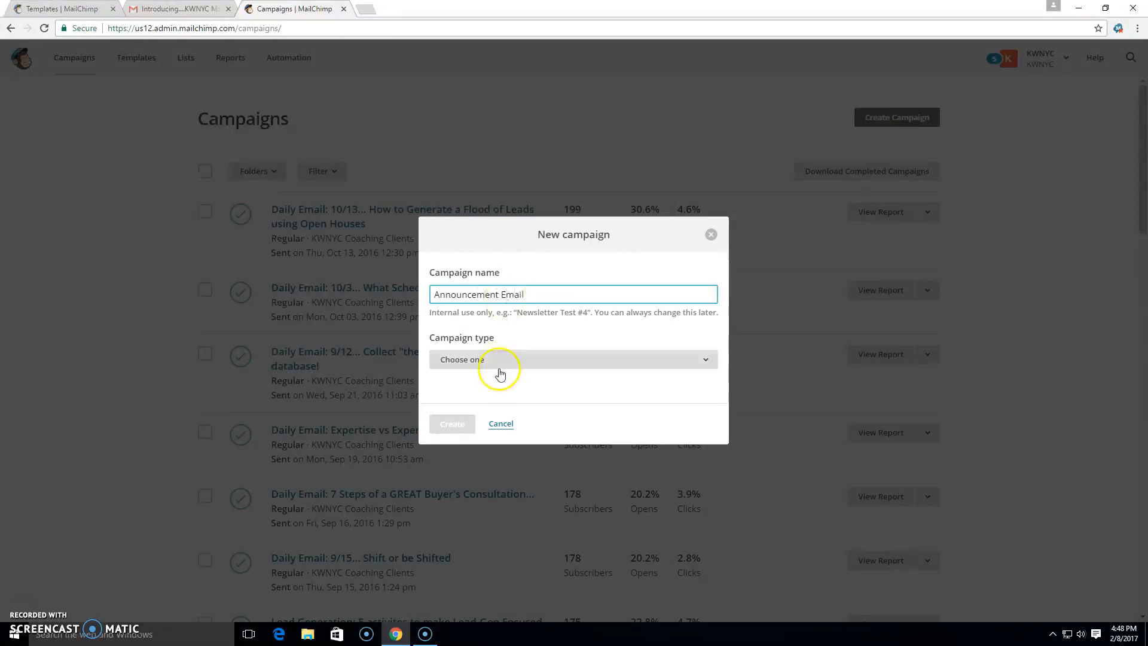
# Set the campaign type to Regular and create the campaign.
pyautogui.click(495, 360)
pyautogui.click(499, 405)
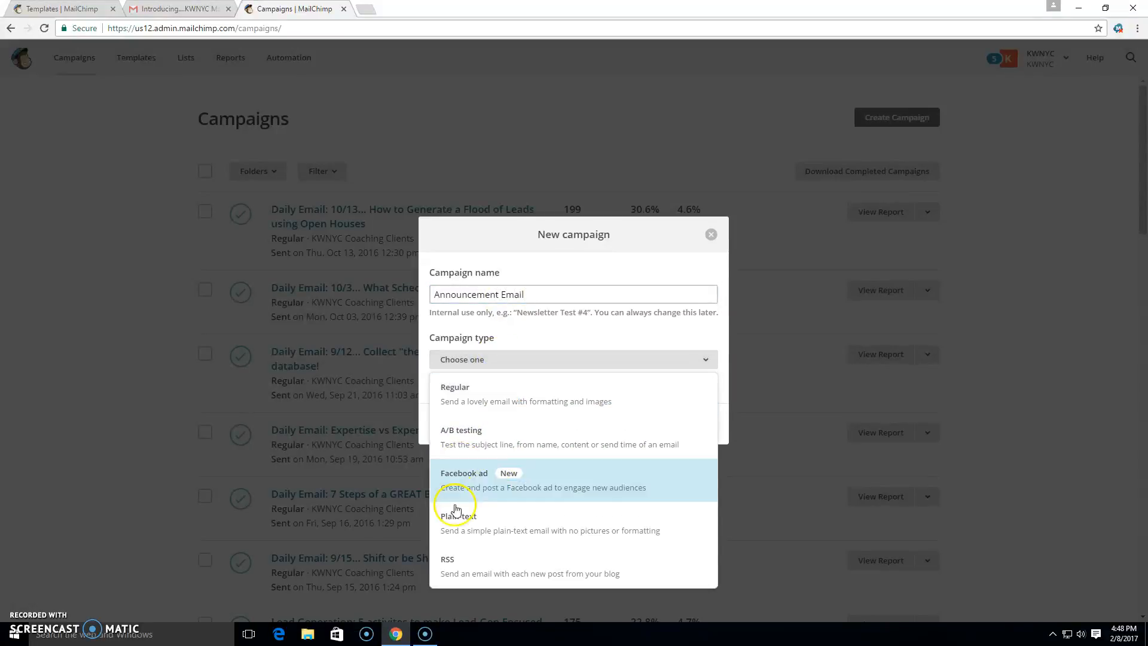
pyautogui.click(492, 400)
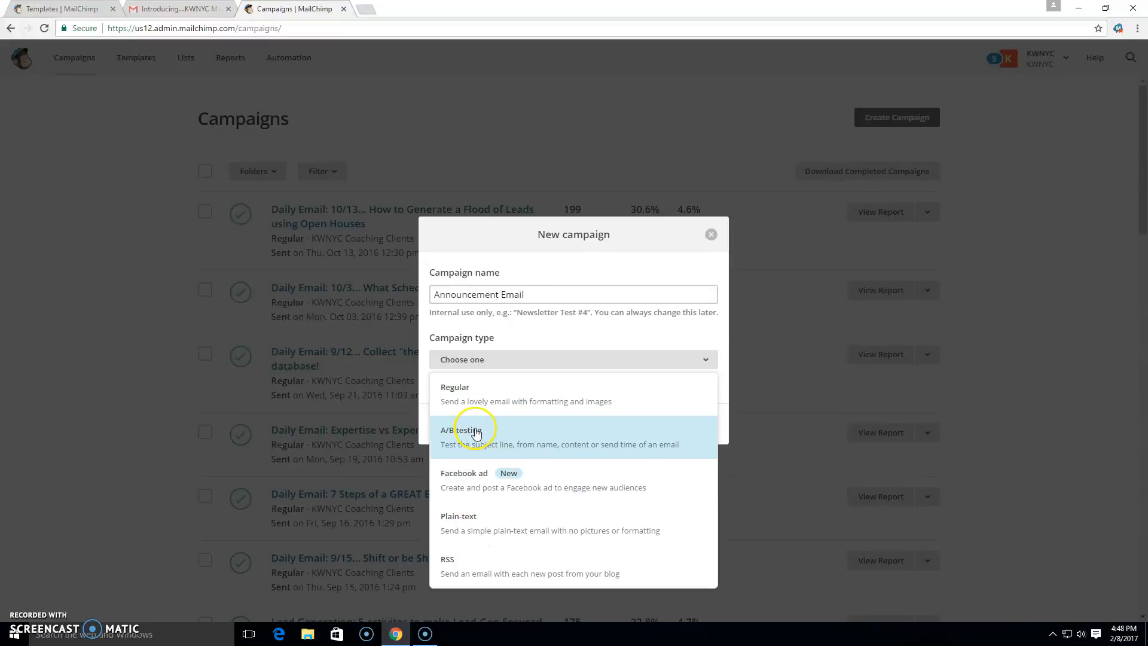
pyautogui.click(457, 388)
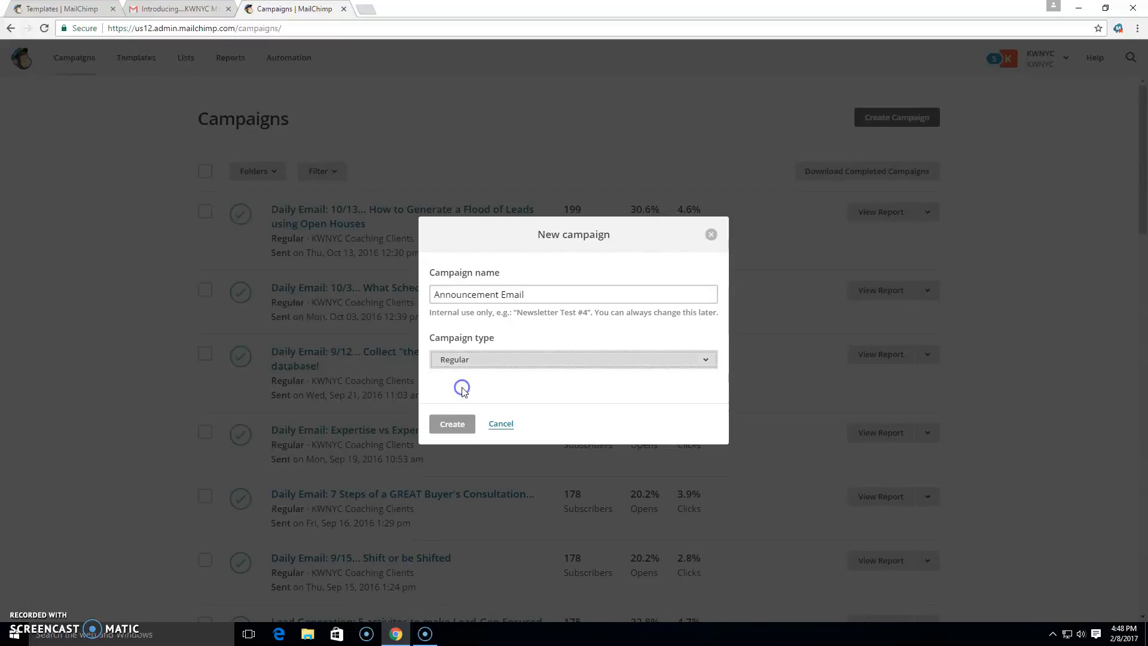
pyautogui.click(450, 424)
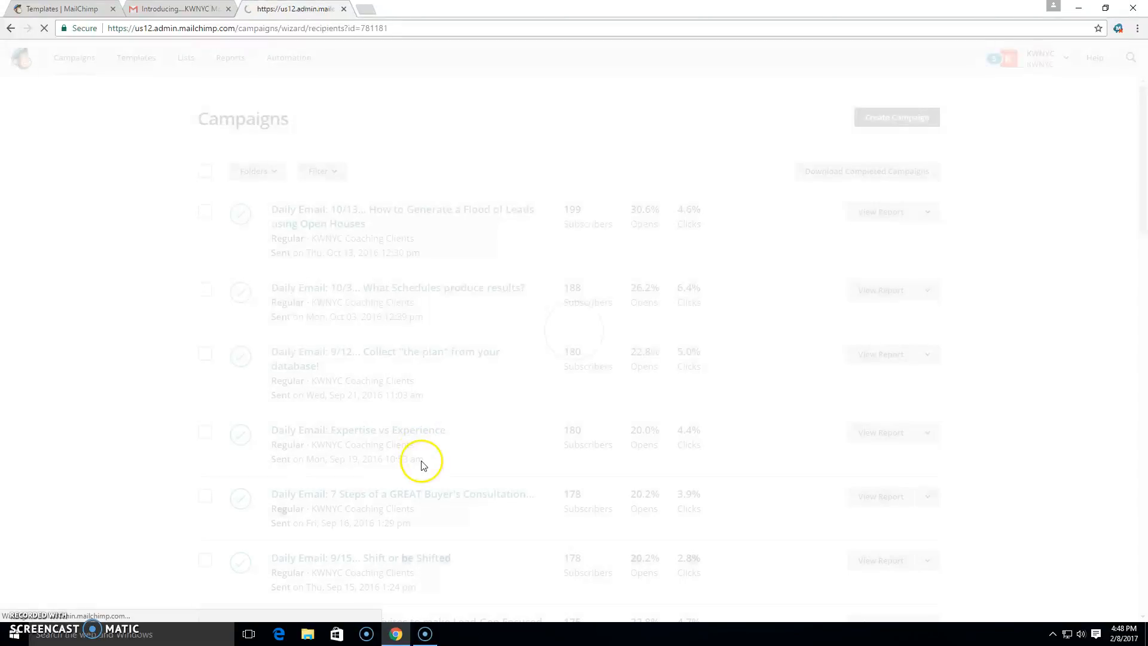
# Send the campaign to the entire Database list and continue to setup.
pyautogui.click(63, 159)
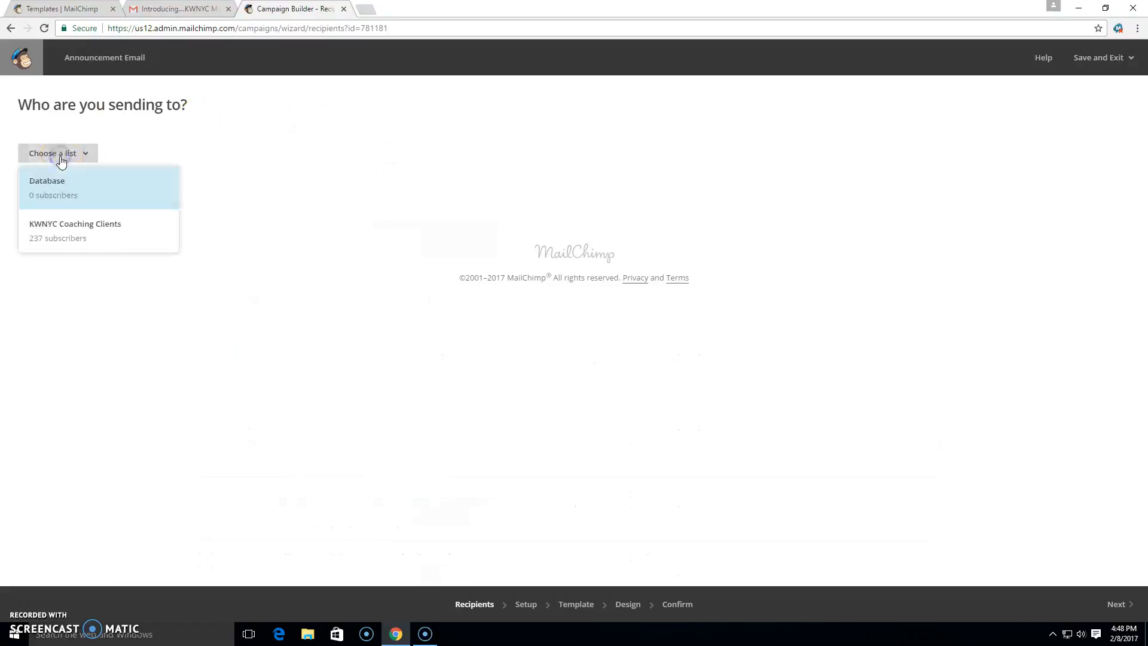
pyautogui.click(46, 187)
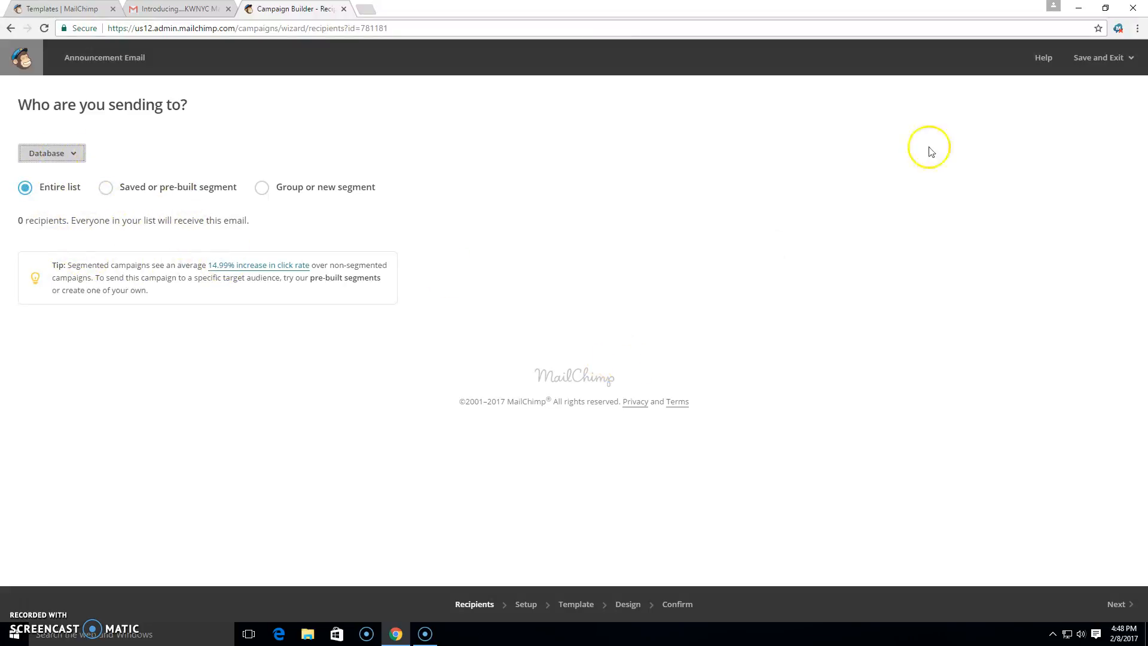
pyautogui.click(1118, 605)
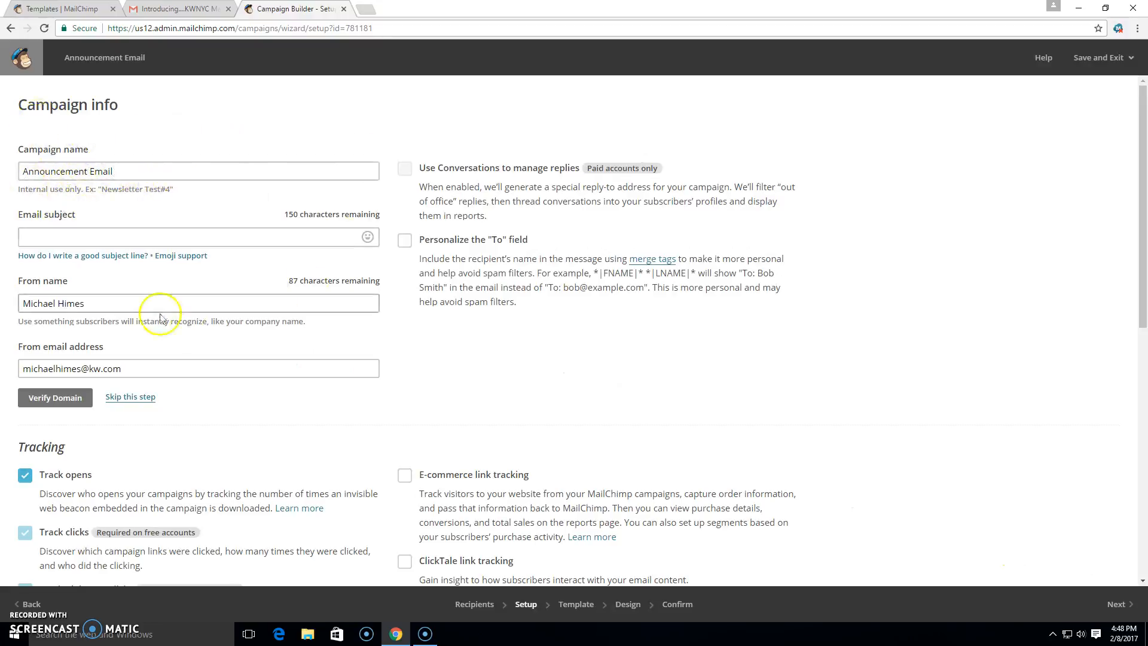
# Set the email subject to "I am excited to share the news!", review tracking options, and continue.
pyautogui.click(123, 237)
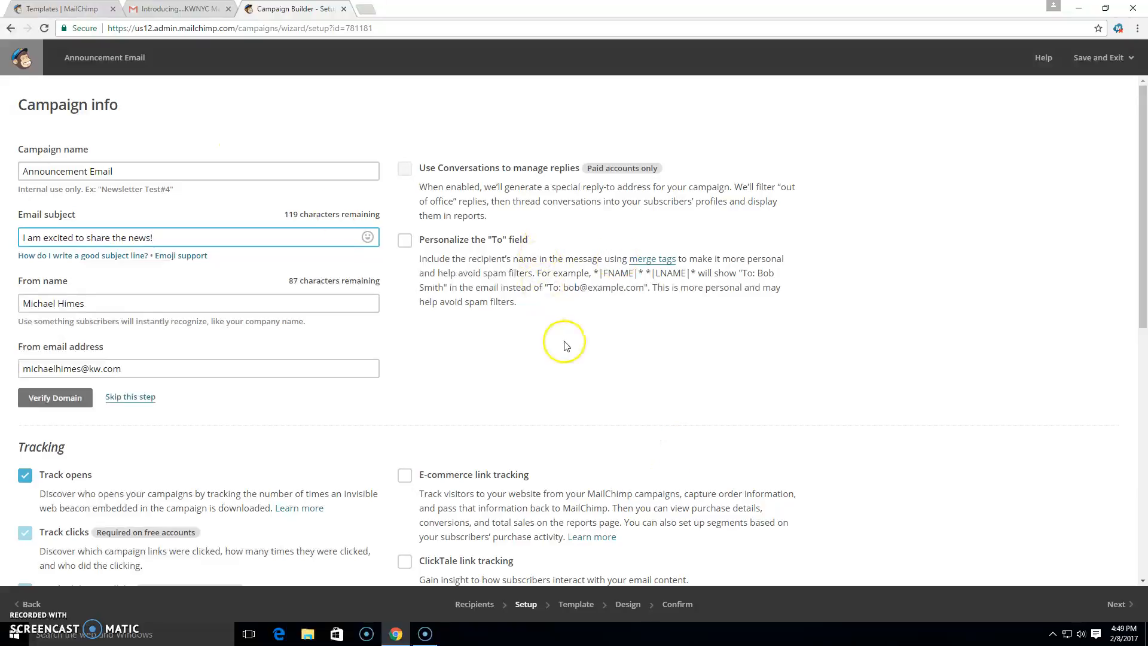
pyautogui.scroll(-2, 568, 350)
pyautogui.scroll(-5, 583, 341)
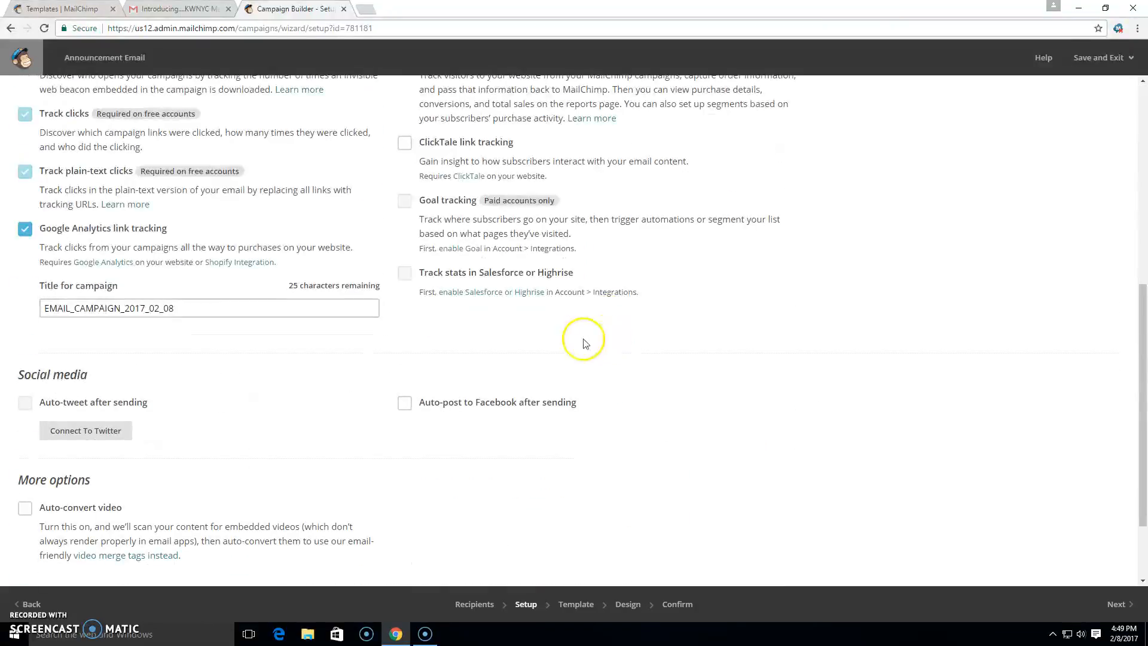
pyautogui.scroll(4, 1071, 551)
pyautogui.scroll(-4, 1080, 562)
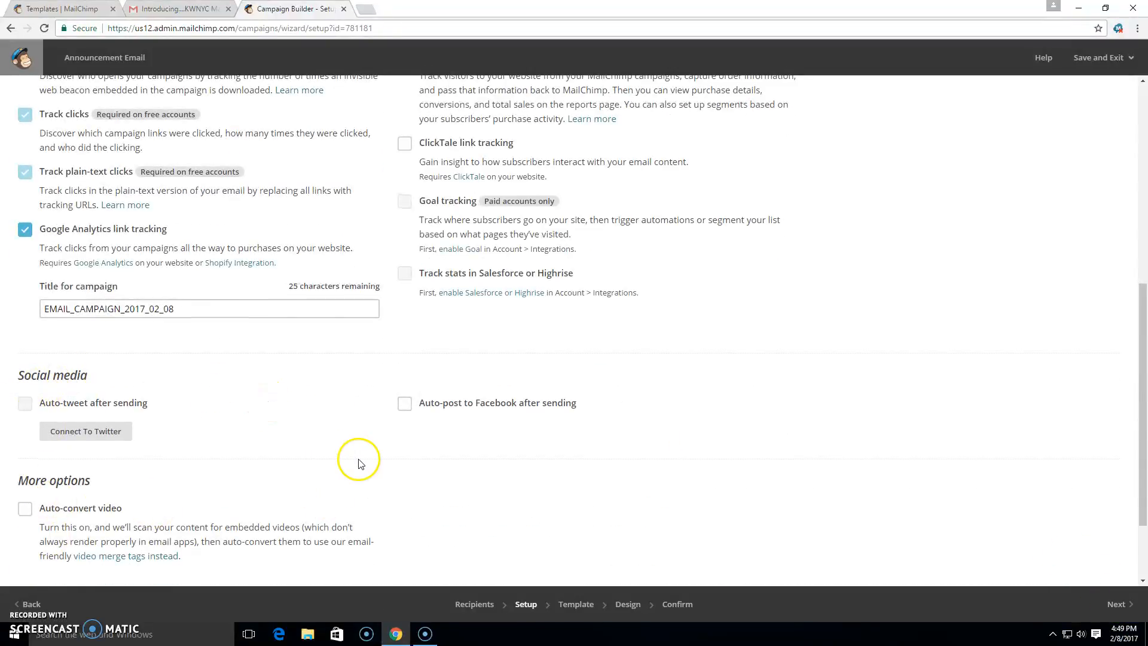
pyautogui.scroll(4, 357, 461)
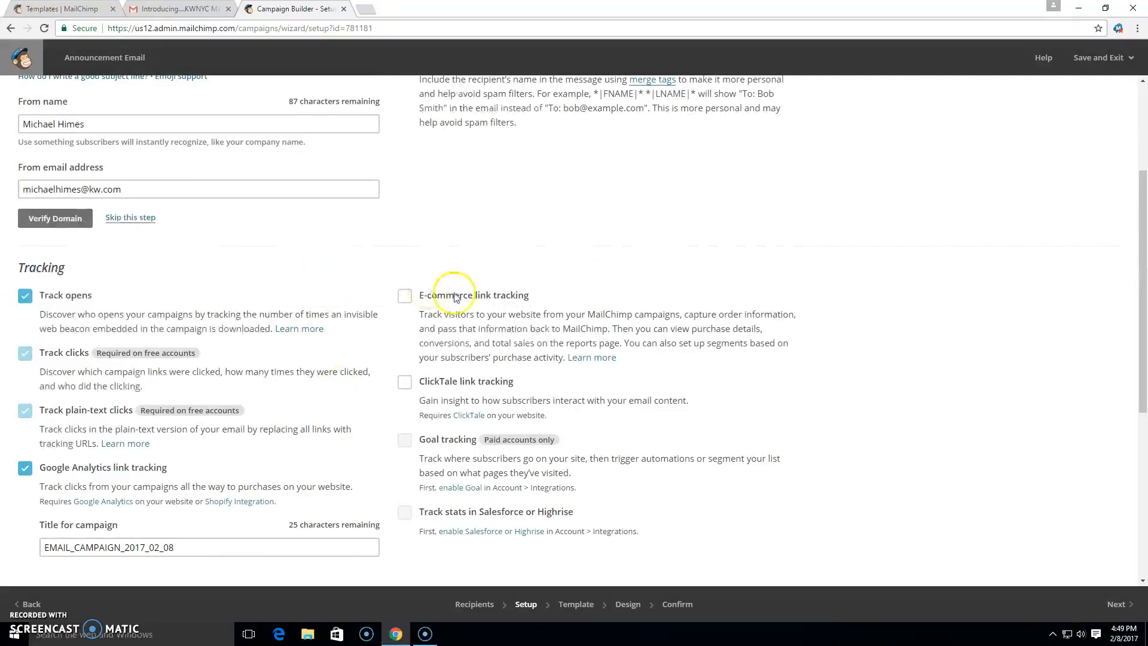
pyautogui.scroll(-2, 379, 400)
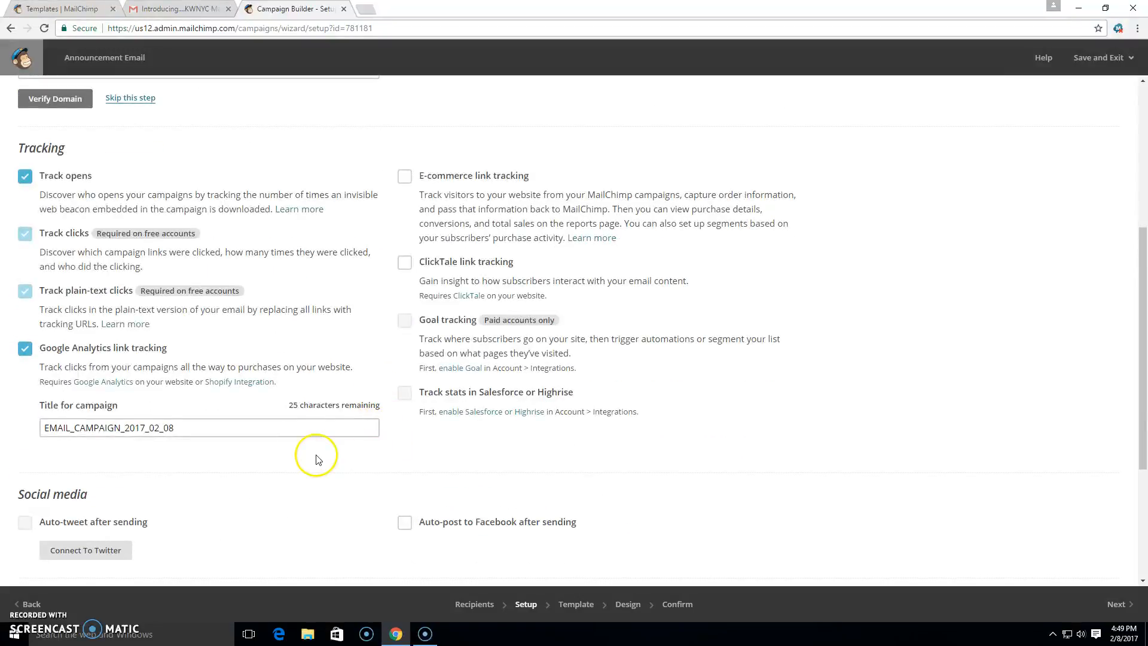
pyautogui.scroll(-3, 314, 457)
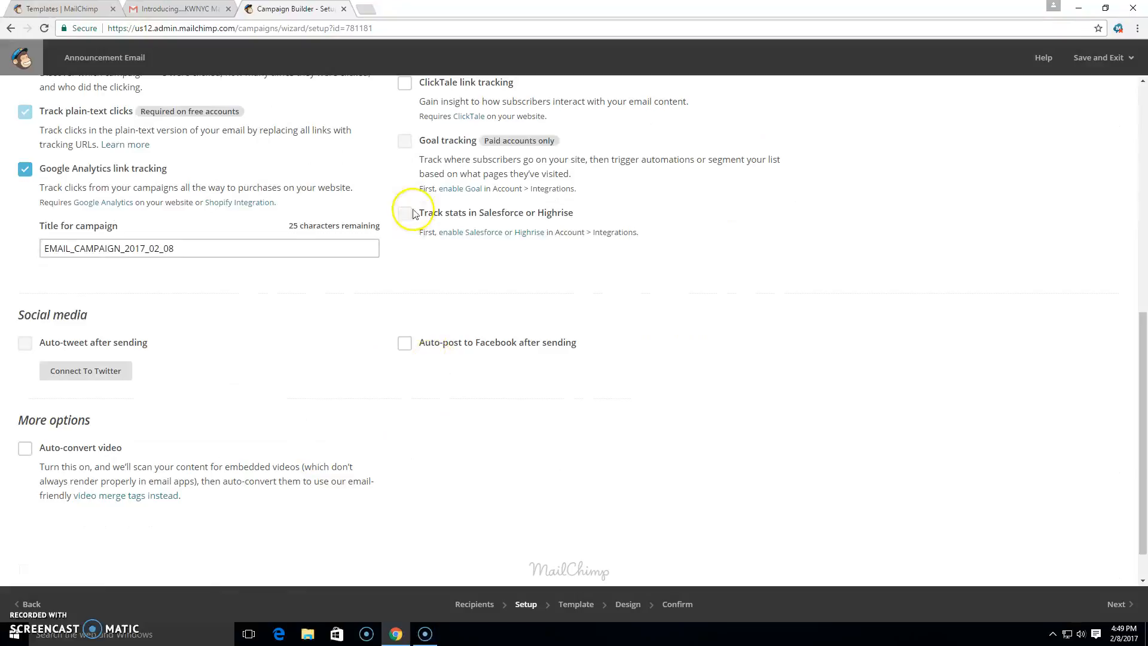
pyautogui.click(1133, 607)
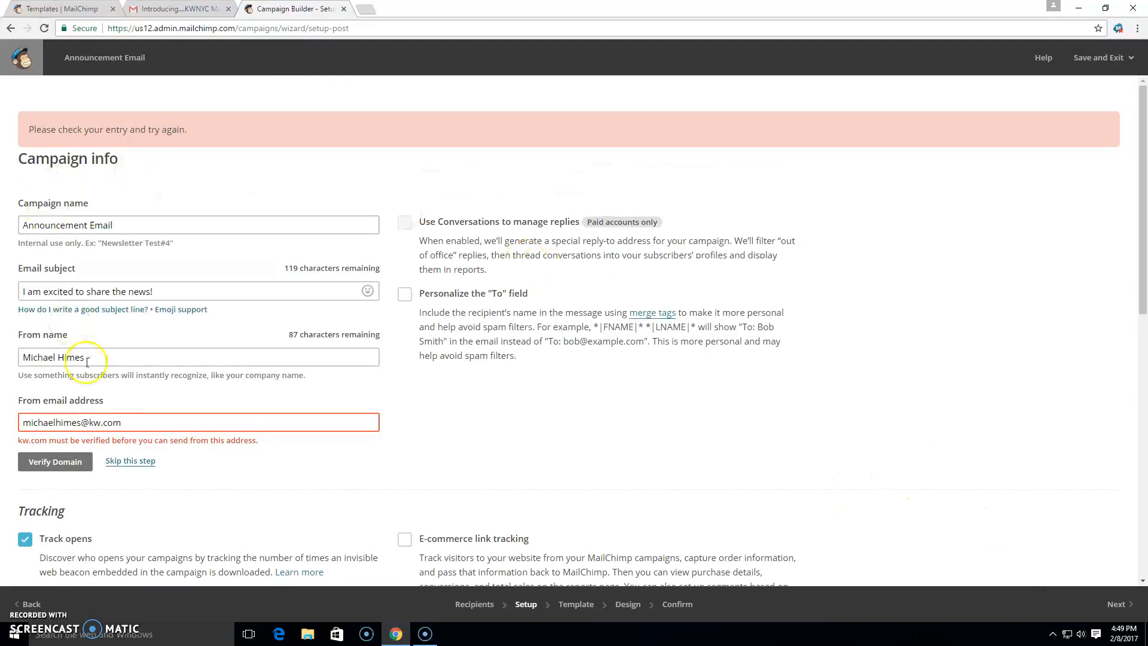
# Request a domain verification e-mail for the from address, close the dialog, and skip verification.
pyautogui.click(55, 462)
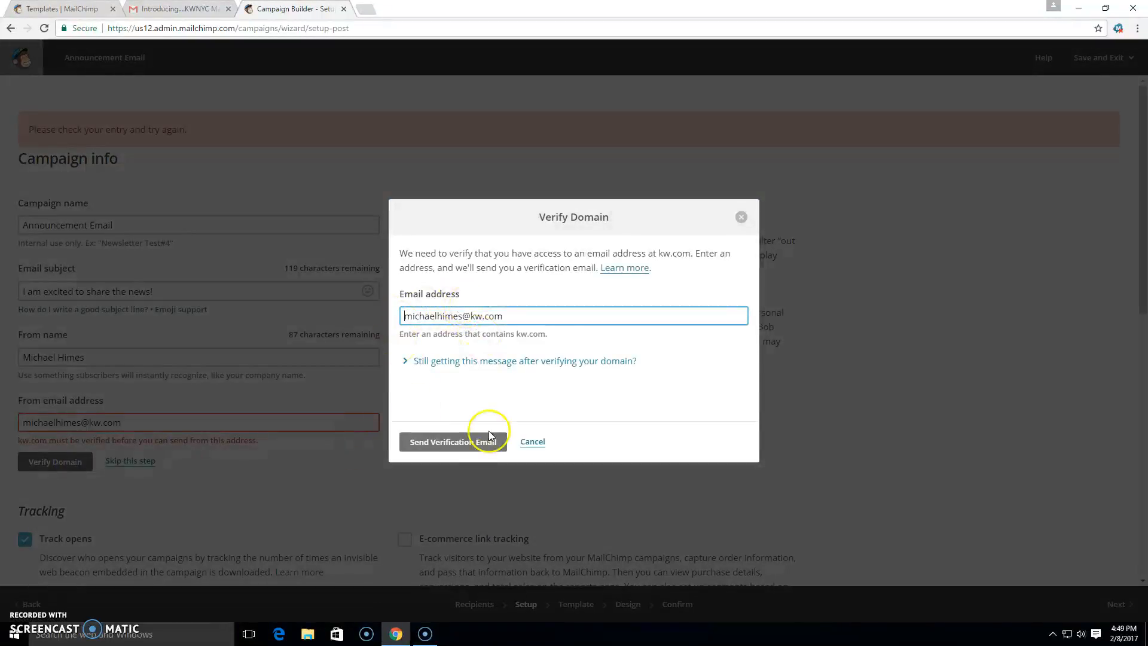
pyautogui.click(450, 442)
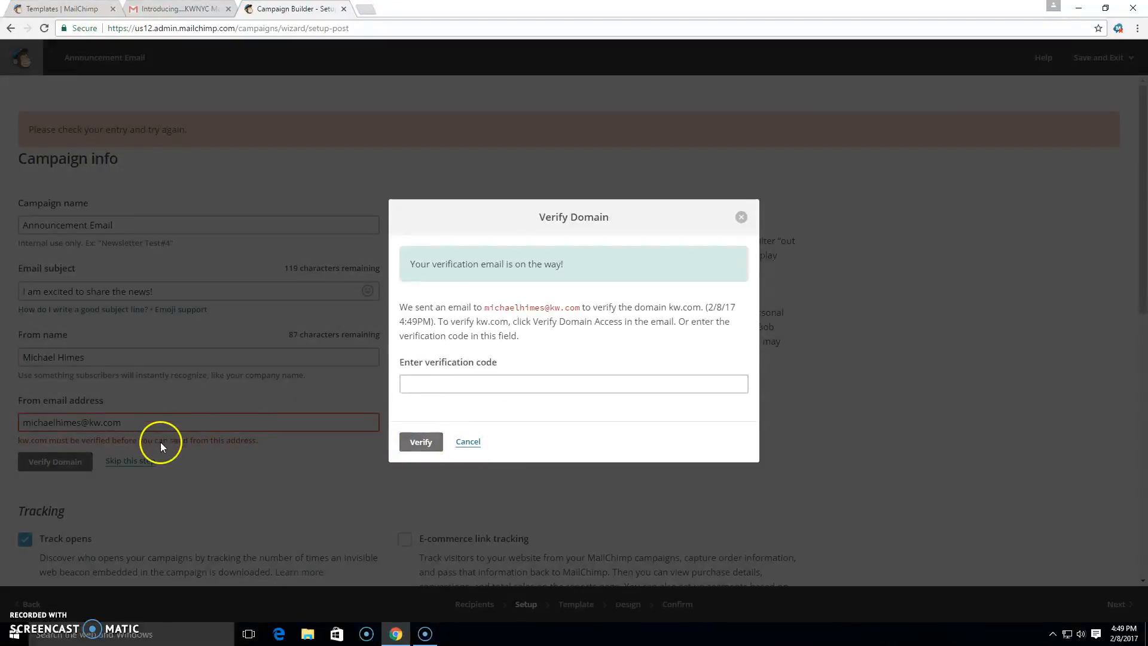
pyautogui.click(468, 442)
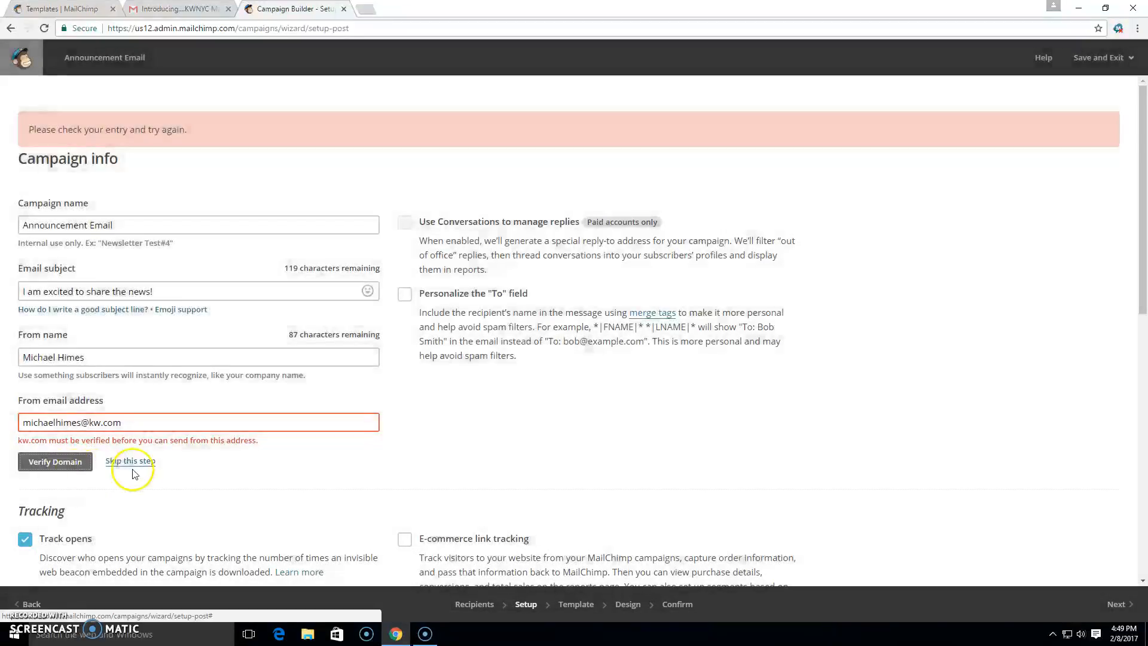
pyautogui.click(132, 467)
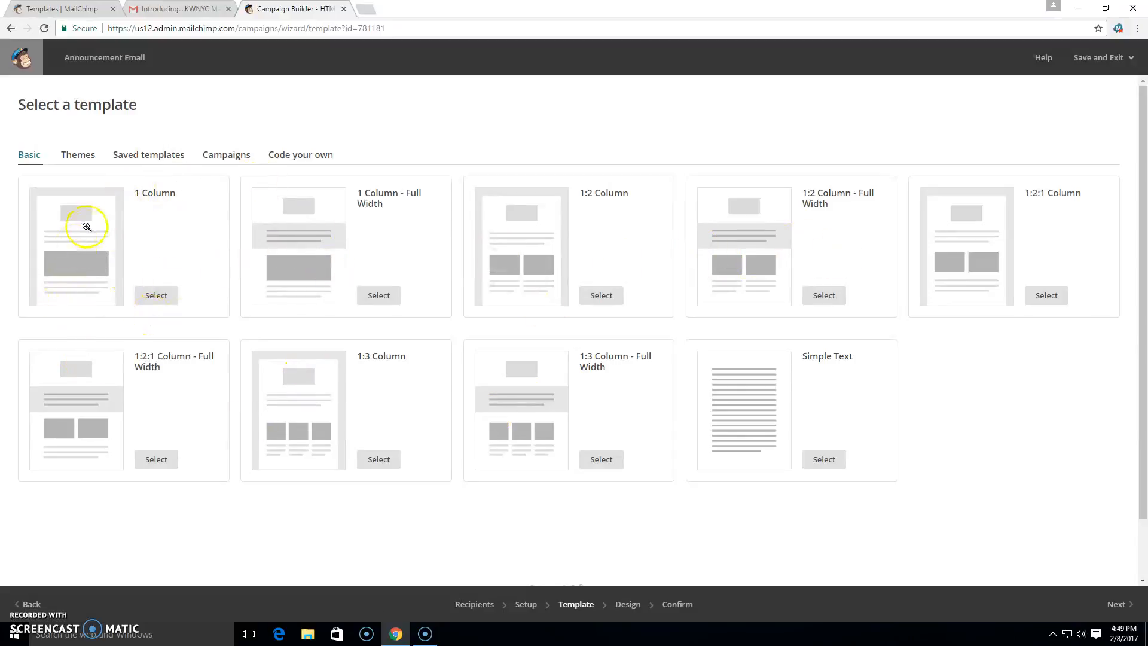
# Select the saved New Agent Announcement template for the campaign.
pyautogui.click(142, 155)
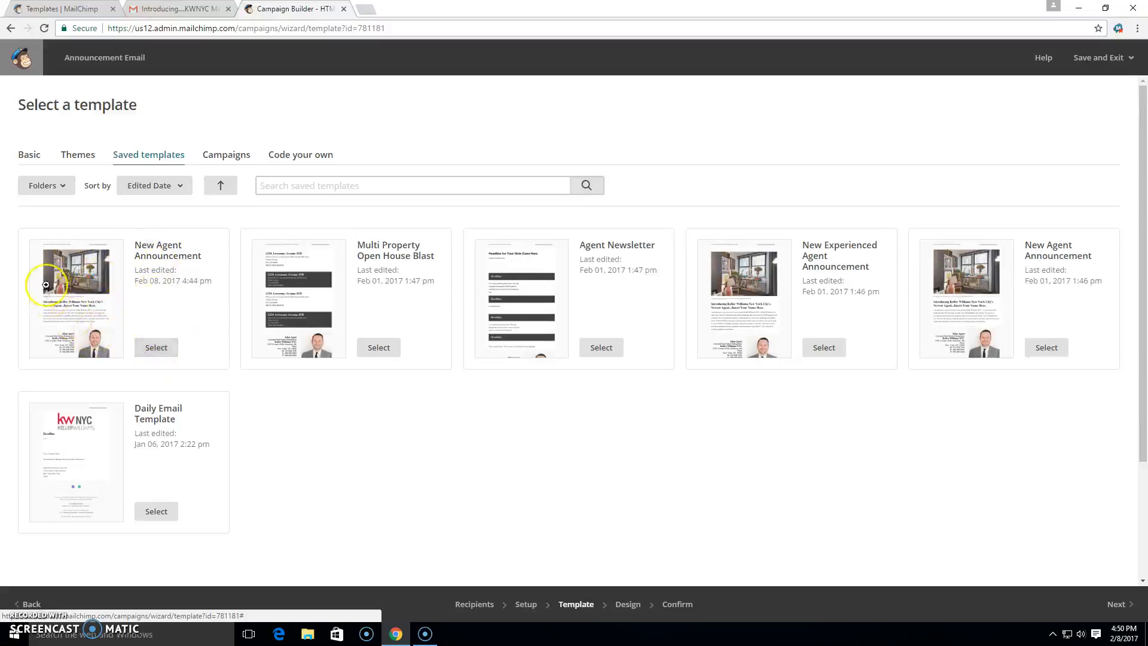
pyautogui.click(150, 354)
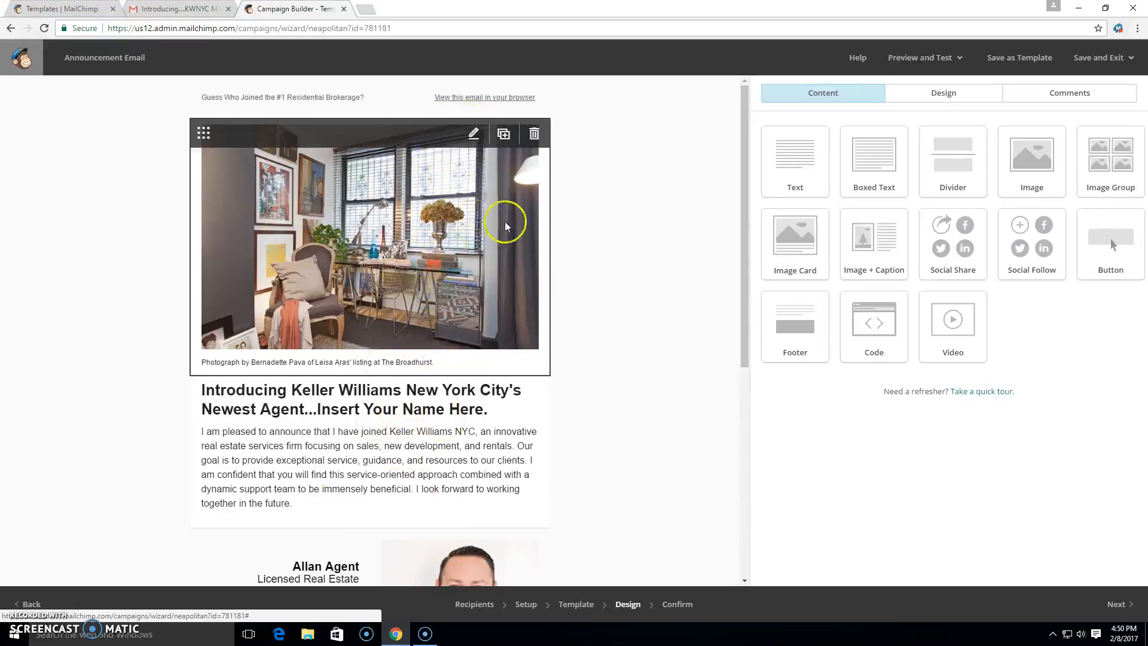
# Proceed from the design editor to the campaign confirmation page.
pyautogui.moveTo(741, 167)
pyautogui.mouseDown()
pyautogui.moveTo(738, 297)
pyautogui.moveTo(742, 168)
pyautogui.mouseUp()
pyautogui.moveTo(456, 156)
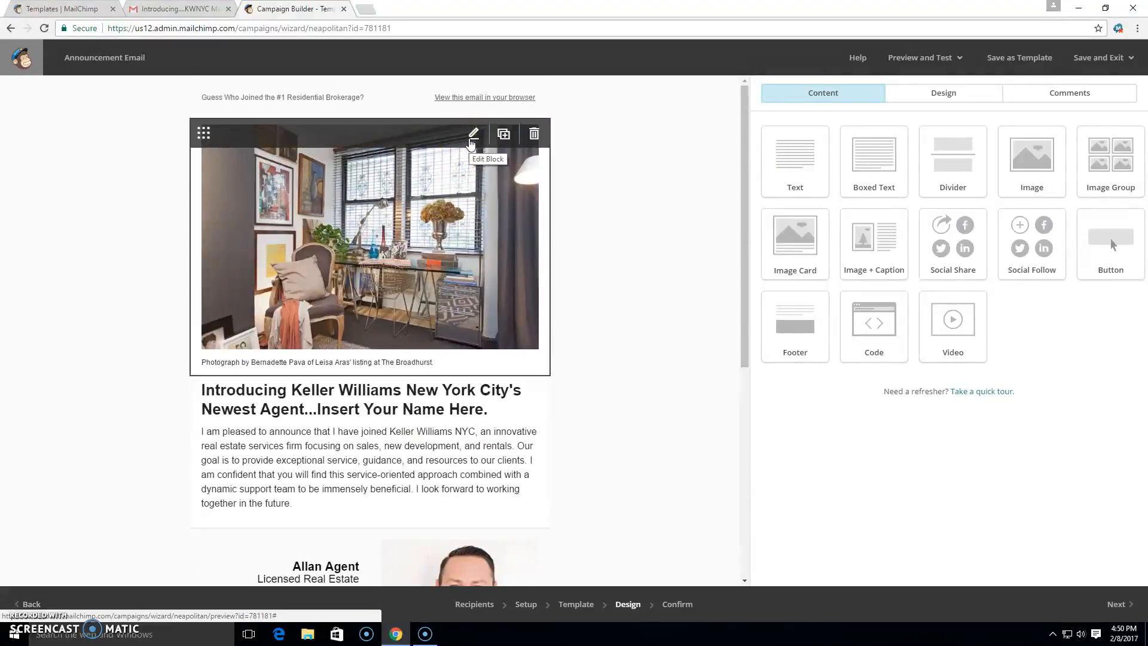
pyautogui.click(473, 134)
pyautogui.click(484, 131)
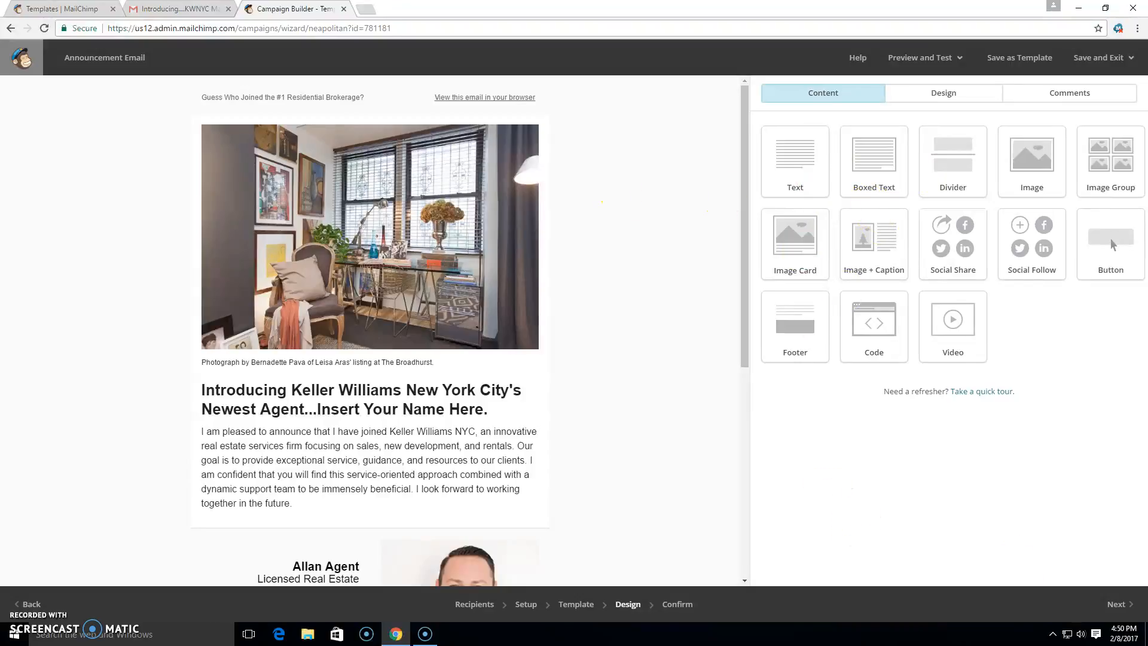
pyautogui.click(1115, 607)
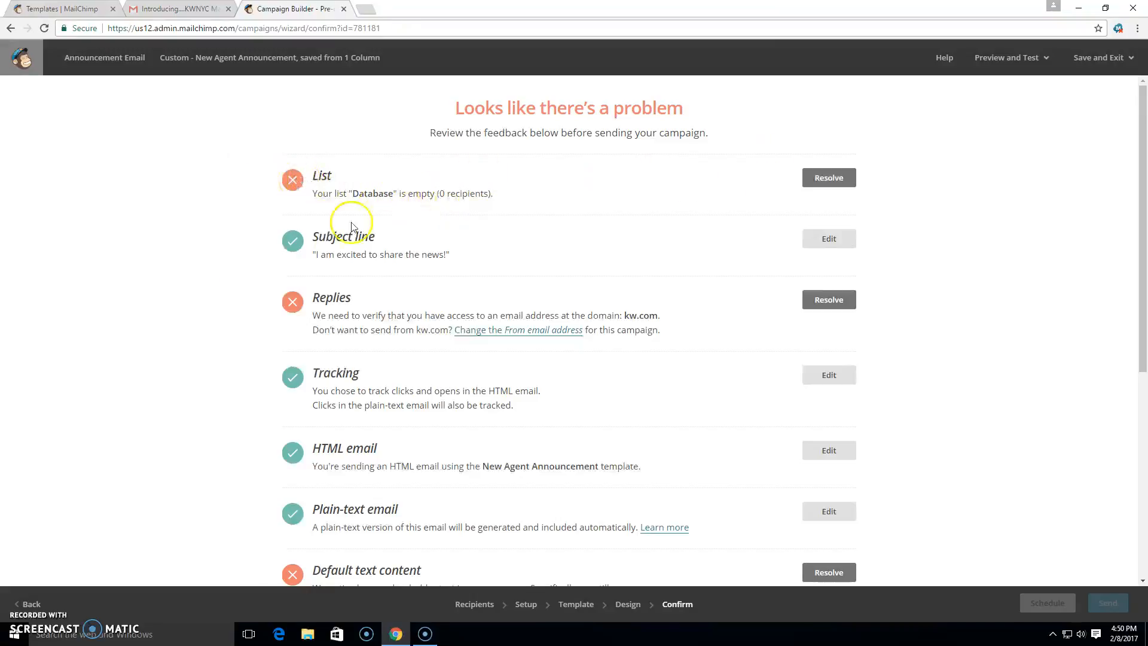
# Review the pre-send checklist of campaign issues.
pyautogui.scroll(-2, 201, 278)
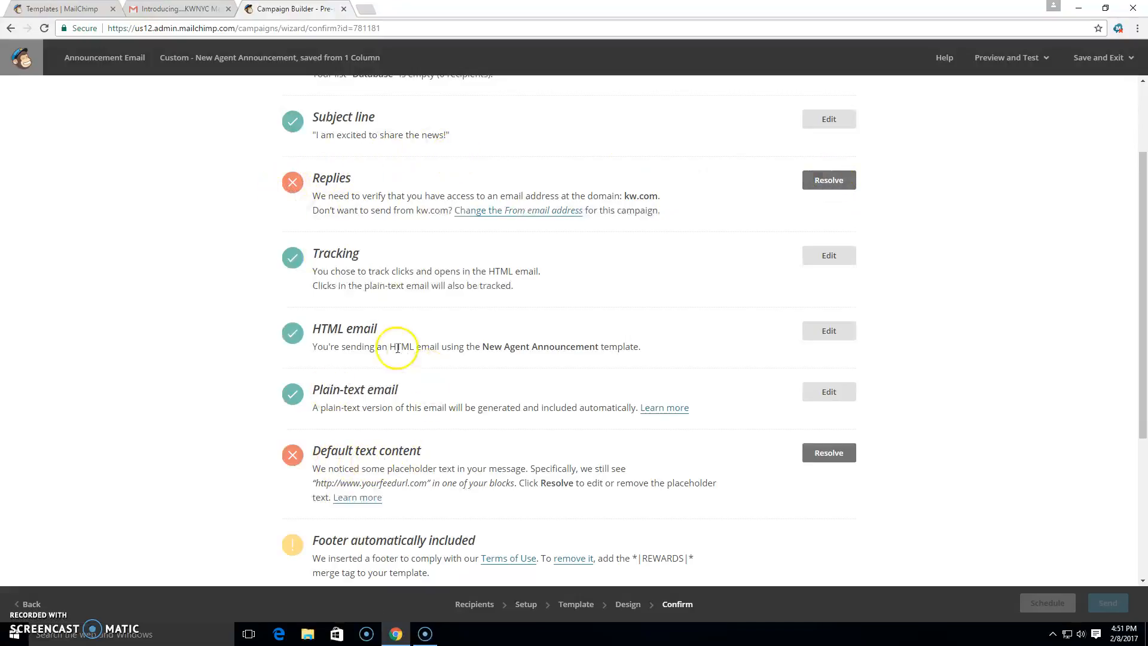
pyautogui.scroll(-4, 526, 362)
pyautogui.scroll(6, 1077, 503)
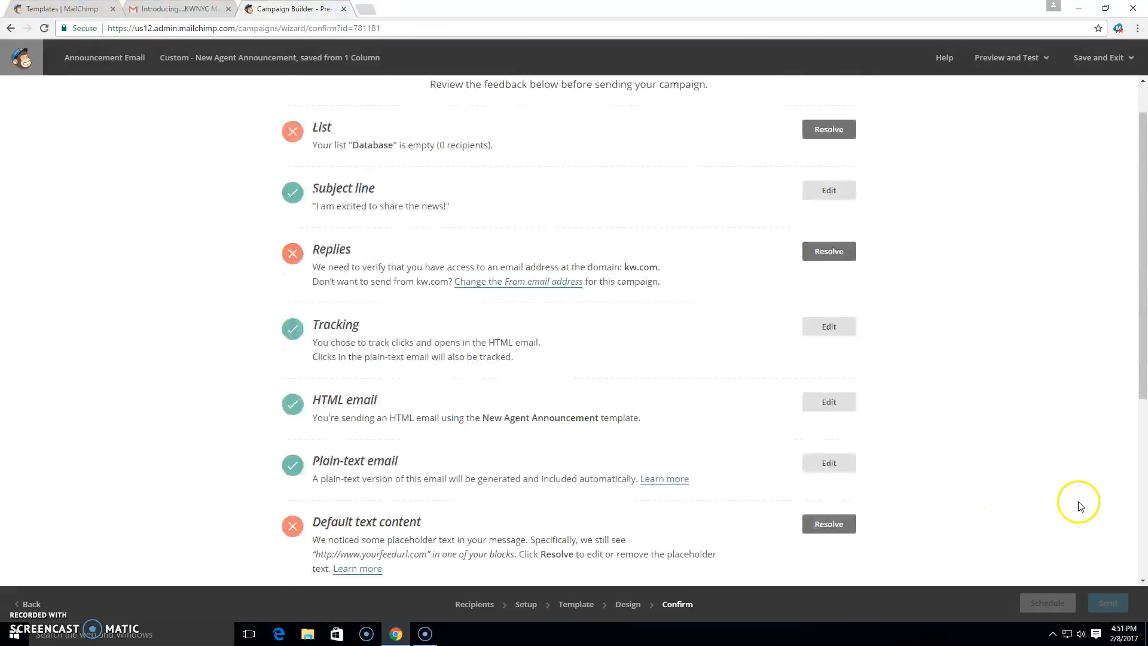